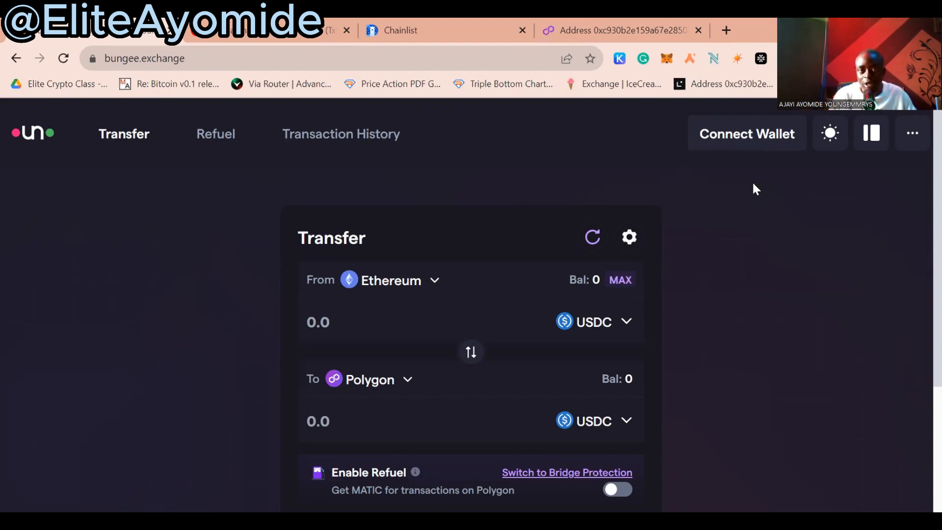
- Connect the MetaMask wallet to the Bungee exchange
click(747, 139)
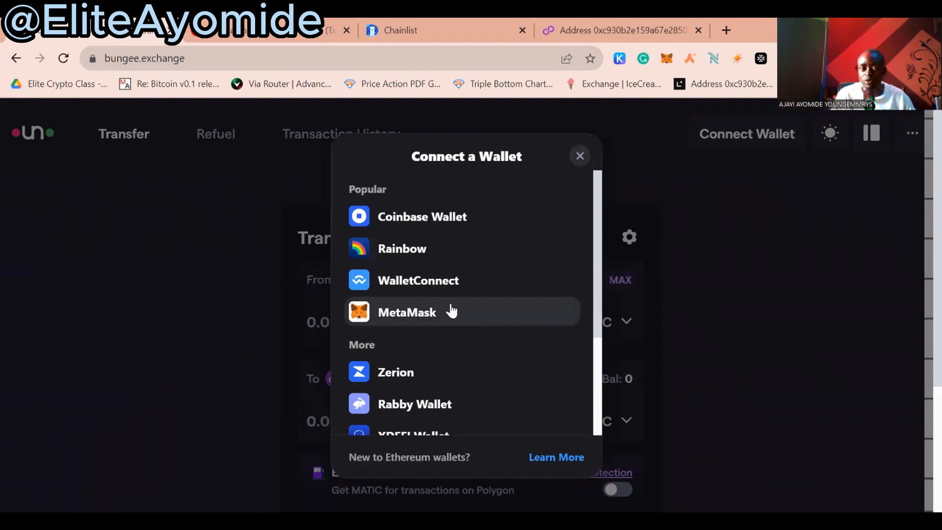
click(451, 311)
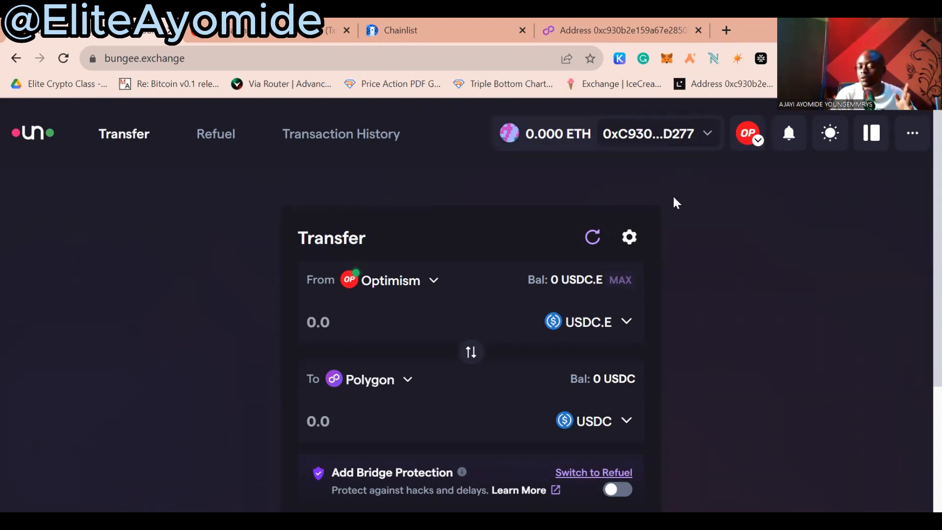
- Examine the full list of blockchain networks the connected wallet can be switched to
click(739, 137)
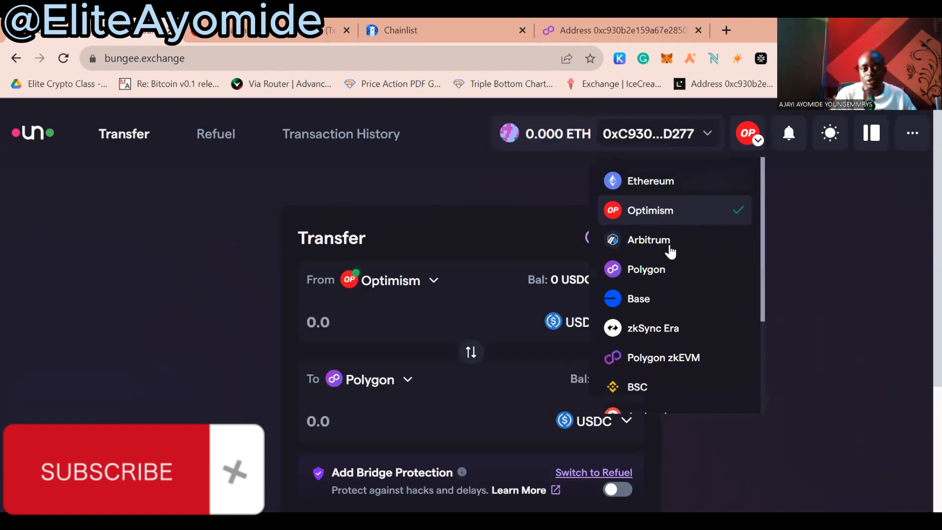
scroll(664, 265, down, 3)
scroll(665, 279, up, 3)
scroll(666, 273, down, 3)
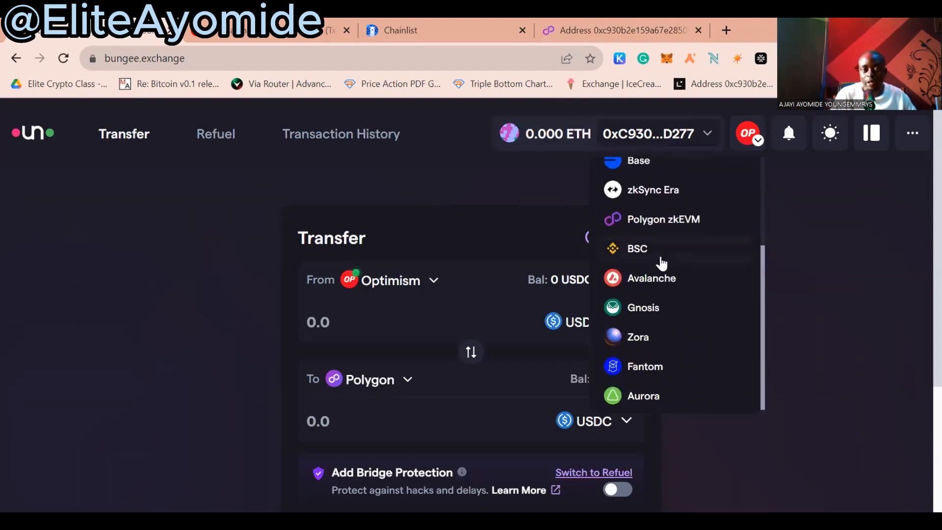
scroll(664, 264, down, 2)
scroll(660, 289, down, 2)
scroll(657, 176, up, 5)
scroll(845, 199, up, 3)
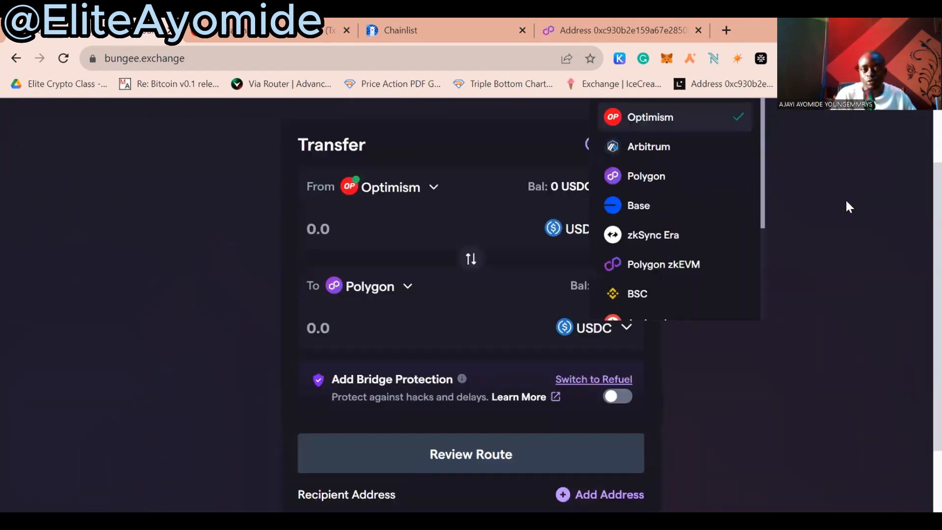
scroll(686, 228, down, 2)
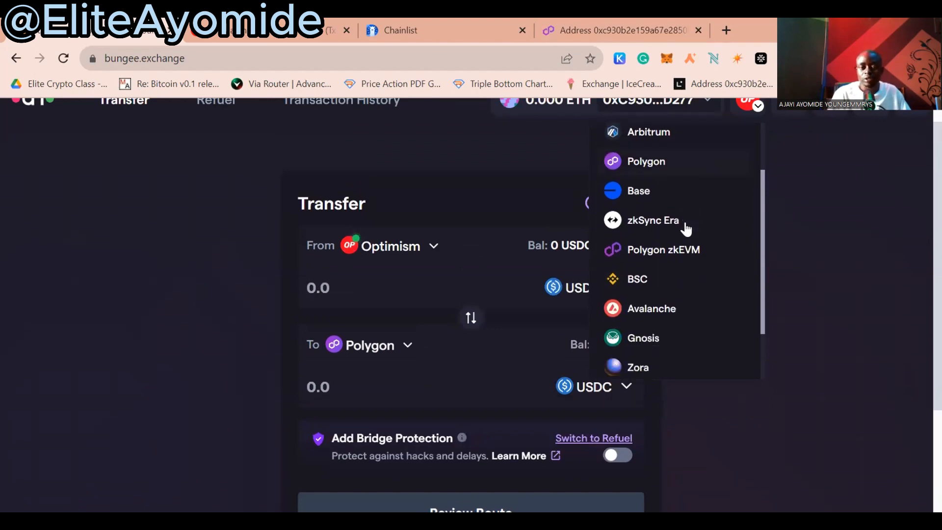
scroll(685, 229, down, 2)
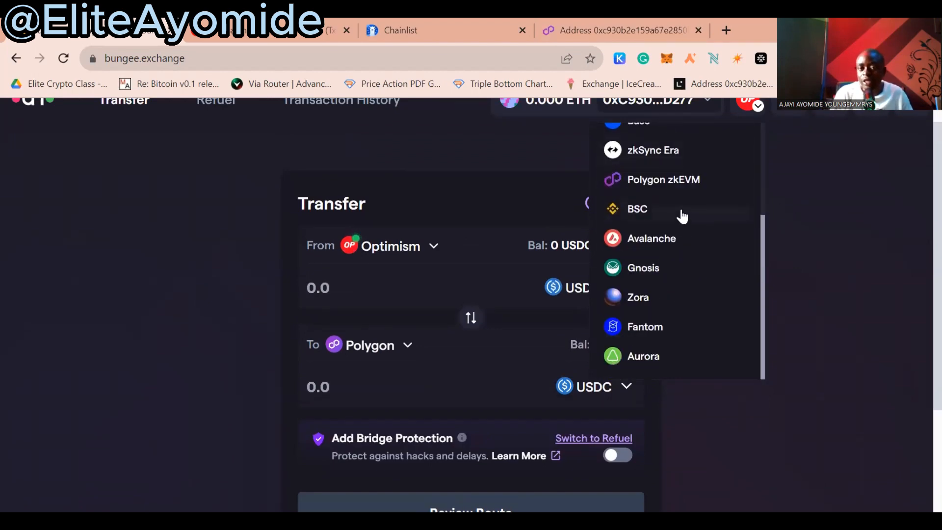
scroll(682, 215, up, 2)
scroll(681, 215, down, 2)
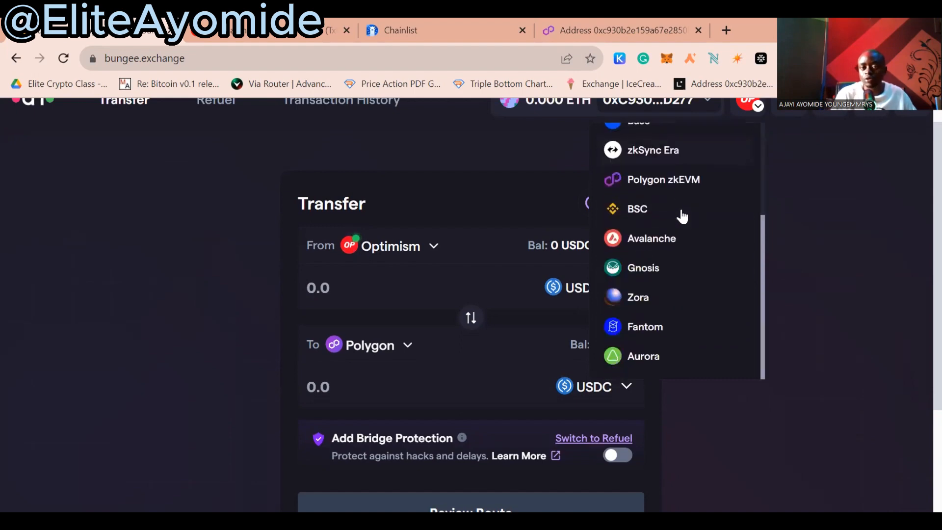
scroll(680, 216, up, 4)
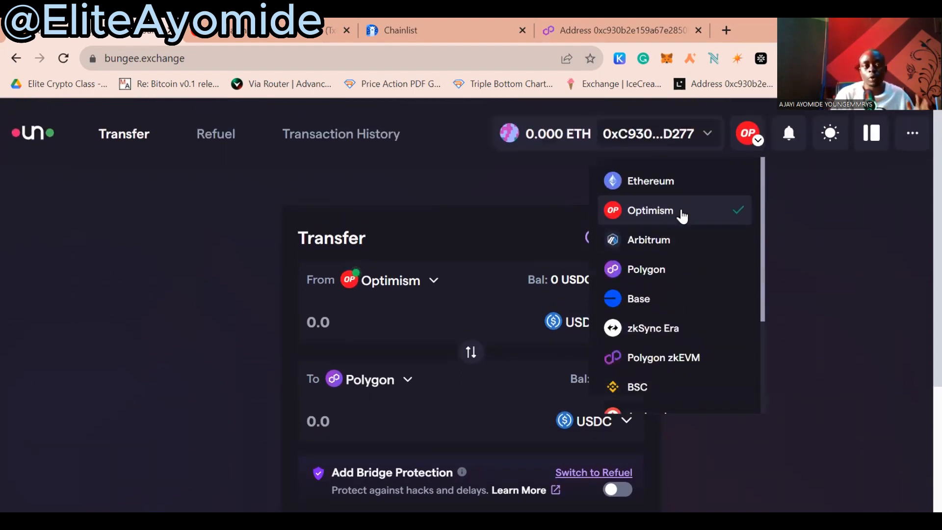
scroll(681, 216, down, 3)
scroll(682, 216, up, 3)
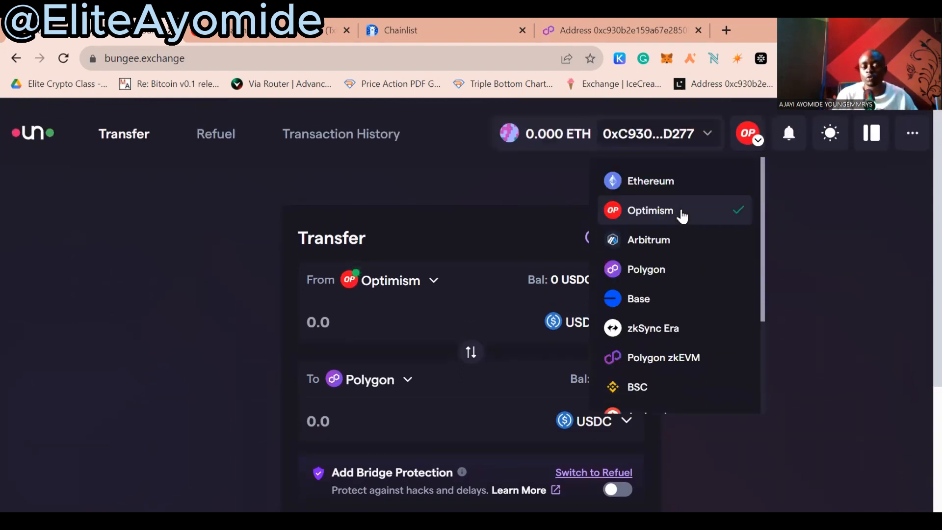
- Switch the wallet network to Polygon and set the amount to send to 9.472 USDT
click(659, 275)
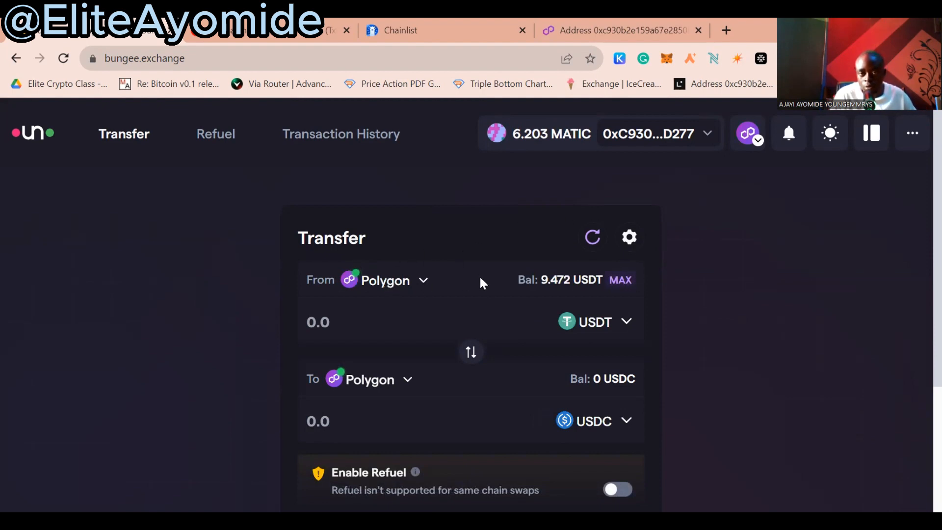
mouse_move(548, 280)
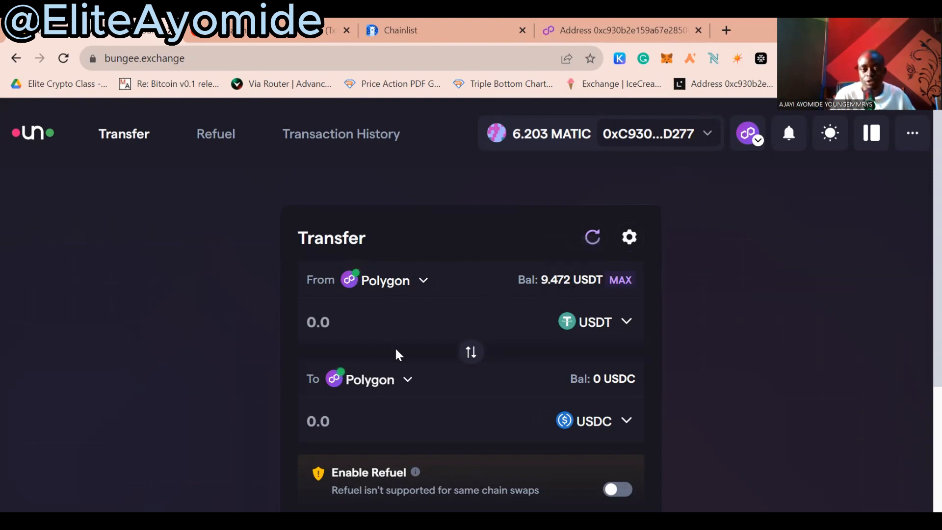
scroll(395, 353, down, 1)
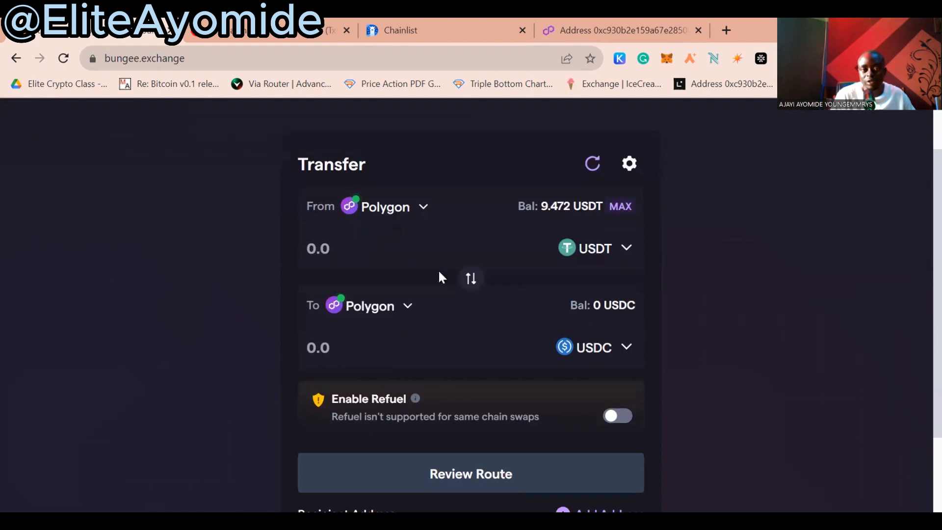
click(353, 246)
text(9)
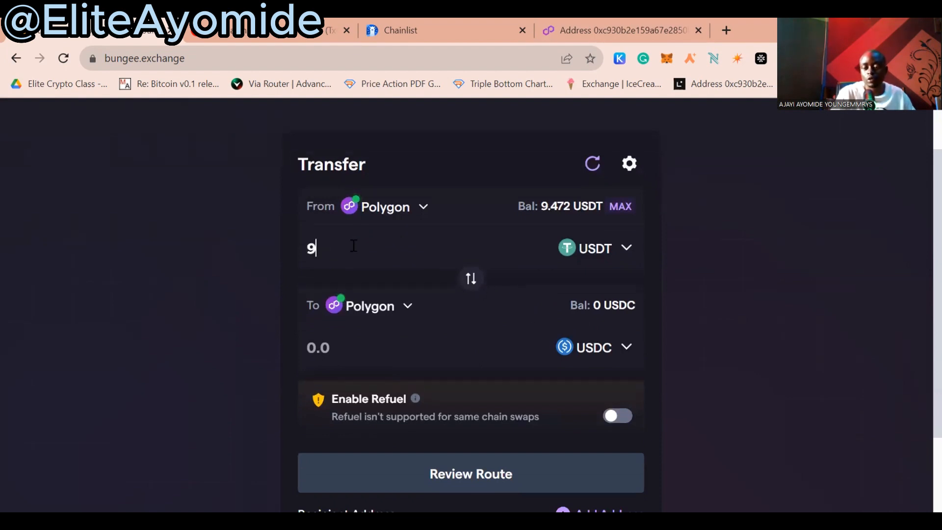
text(.4)
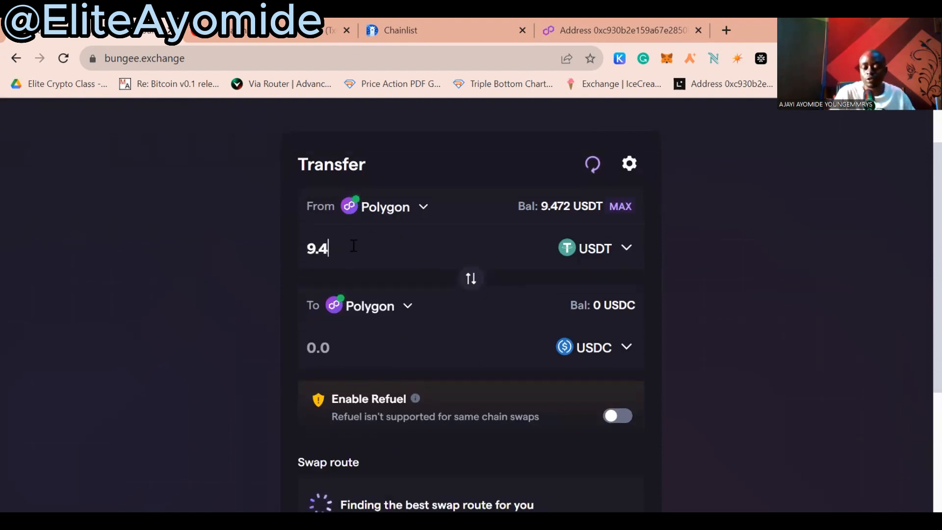
text(72)
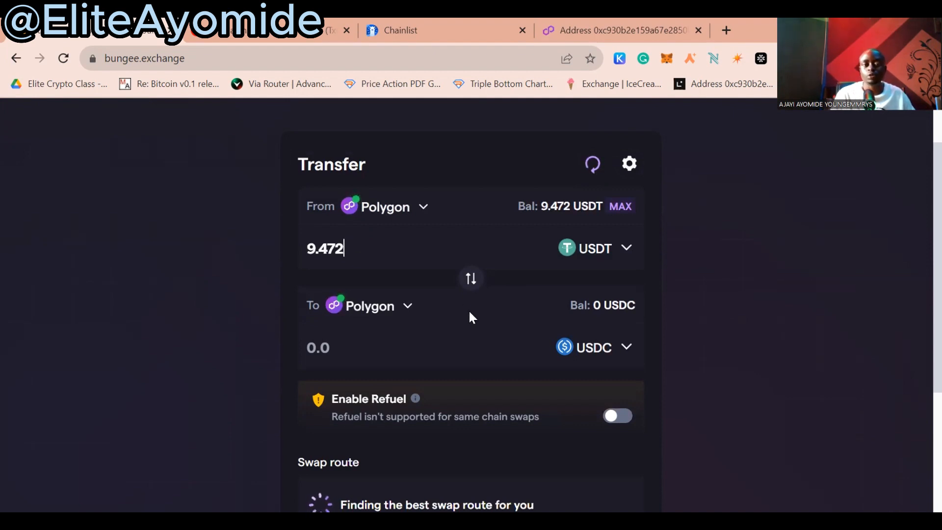
- Review the 1inch route for swapping USDT to USDC on Polygon, including fees and slippage, and approve the USDT transfer
scroll(555, 336, down, 3)
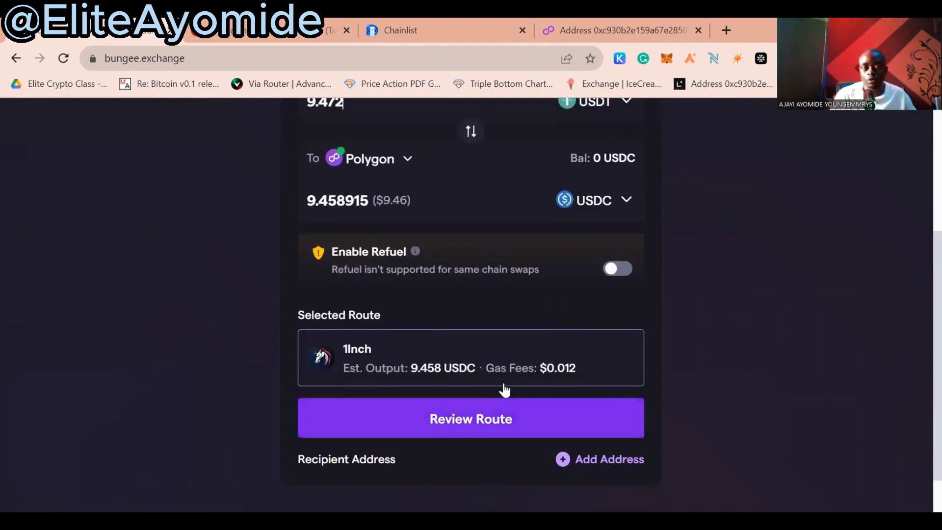
click(510, 420)
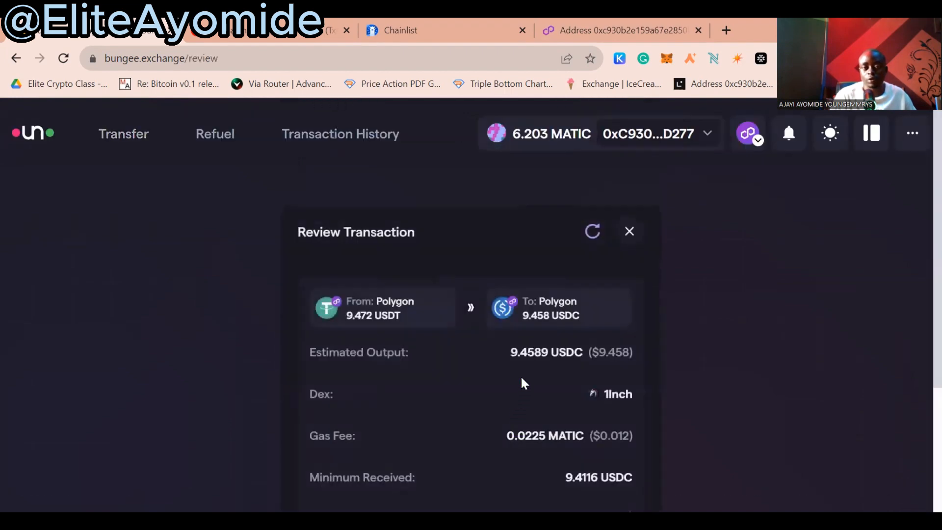
scroll(523, 382, down, 3)
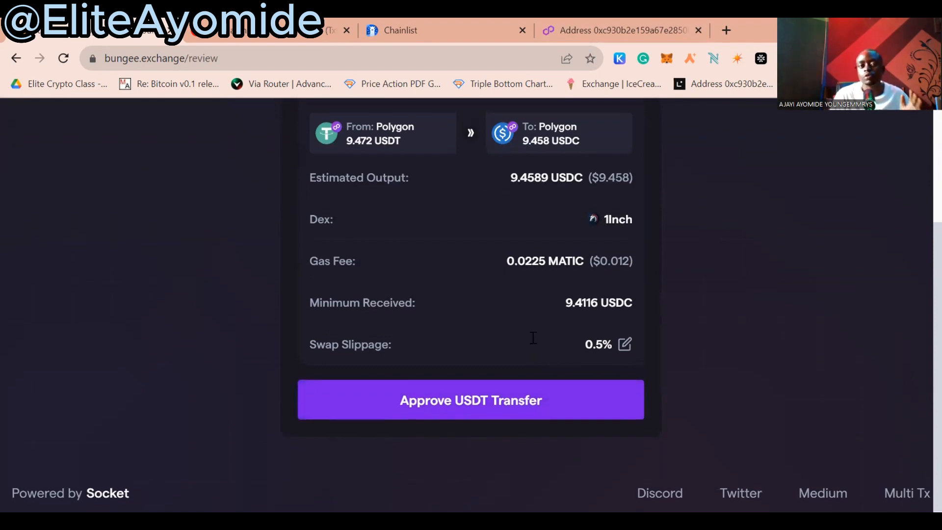
scroll(534, 343, up, 3)
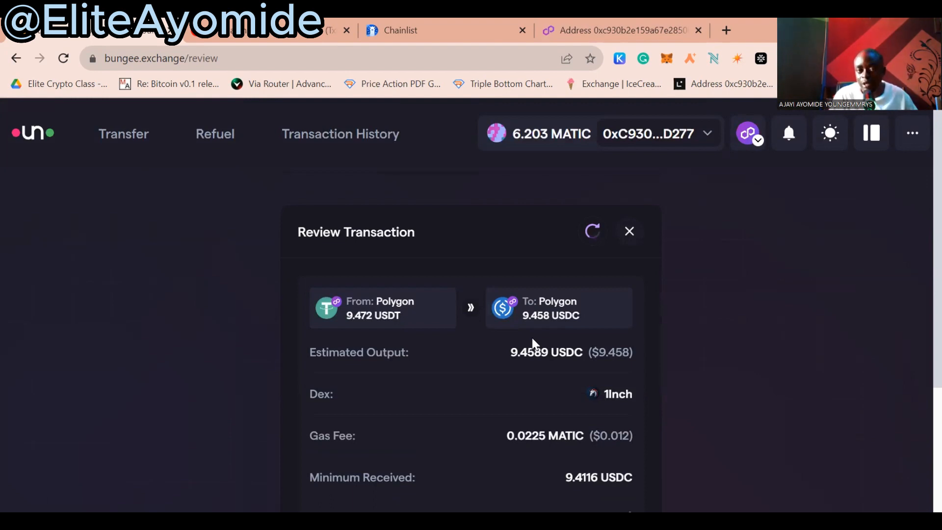
scroll(539, 343, down, 4)
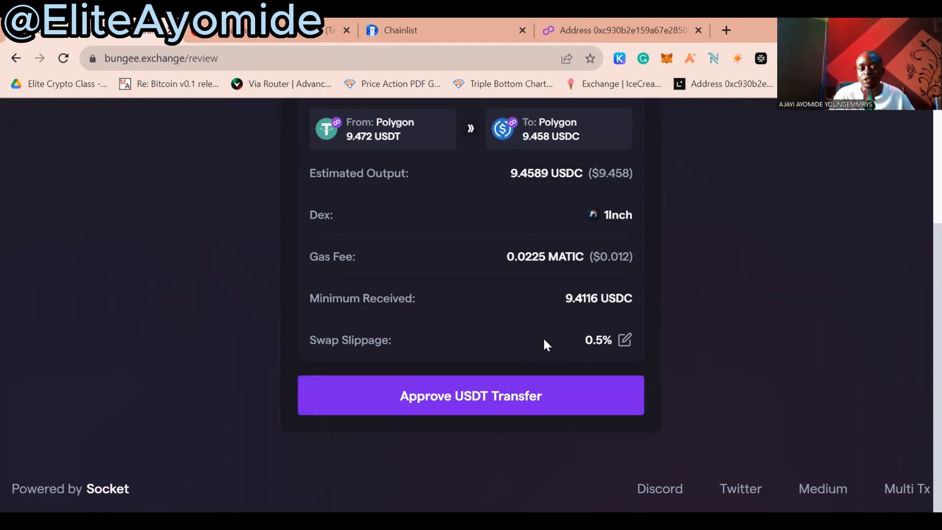
scroll(543, 343, up, 4)
scroll(542, 347, down, 4)
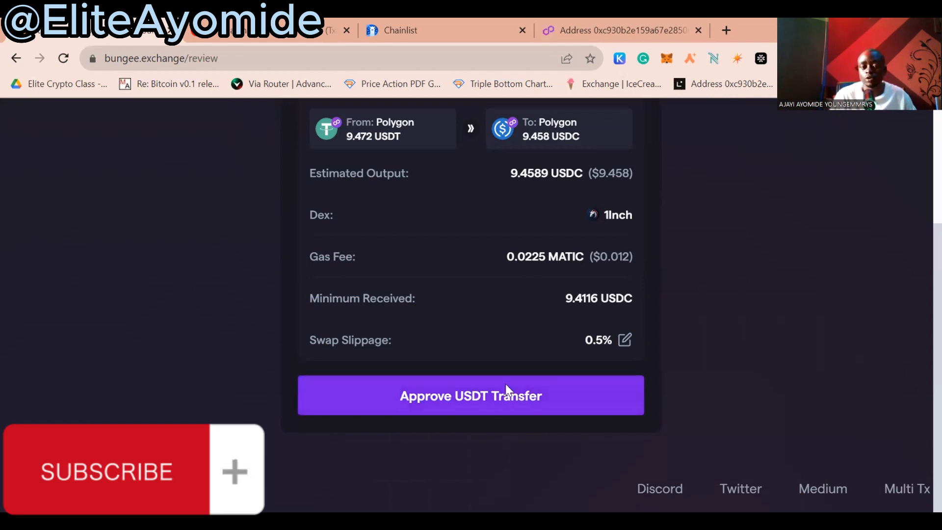
click(496, 405)
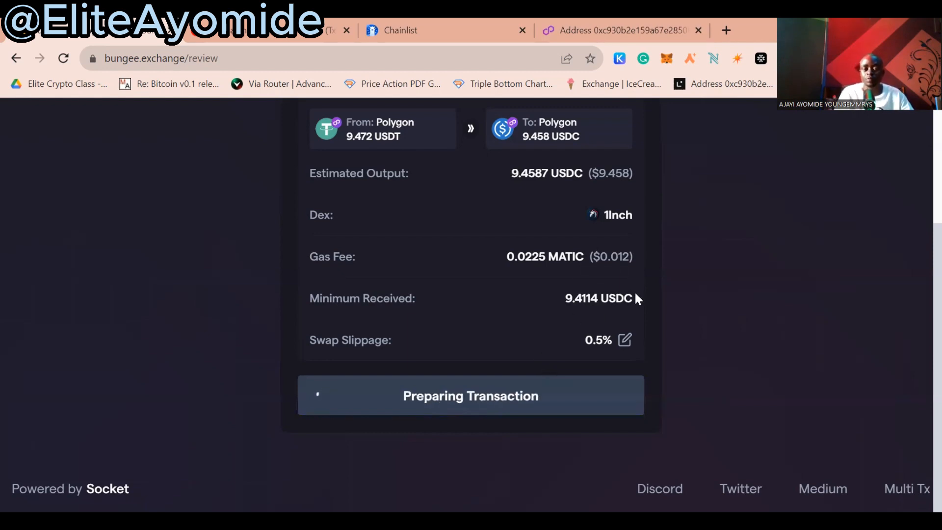
- Try to refresh the route and check the transaction review for the approval status and whether the swap is available
scroll(638, 321, up, 3)
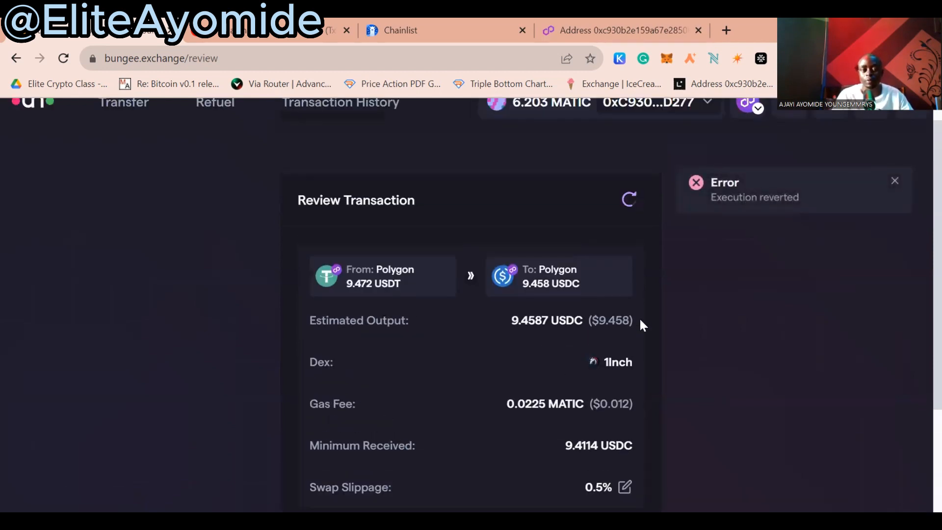
scroll(643, 319, down, 3)
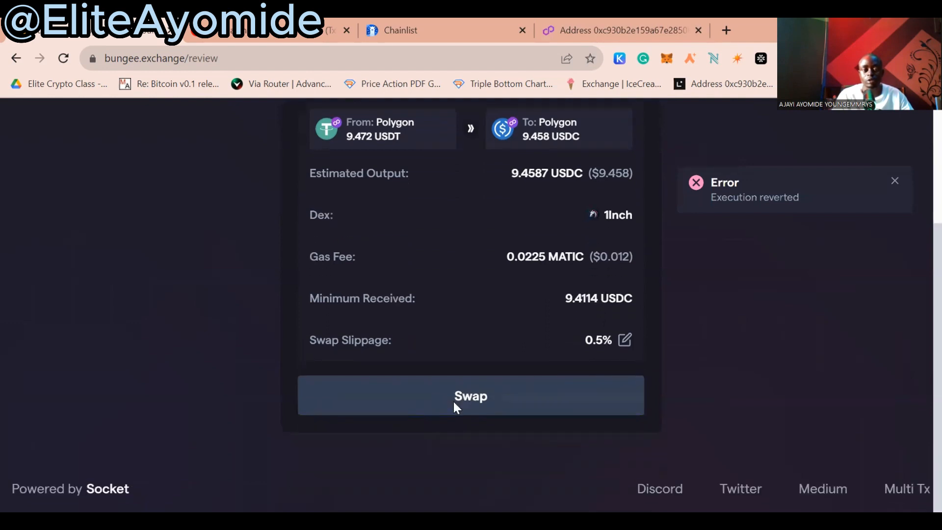
scroll(758, 257, up, 3)
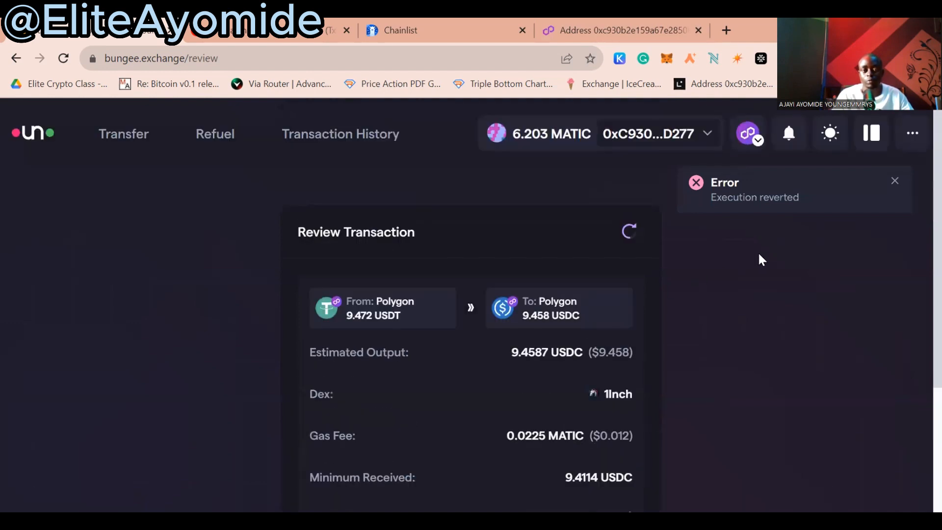
click(634, 234)
scroll(645, 248, down, 3)
scroll(643, 255, up, 4)
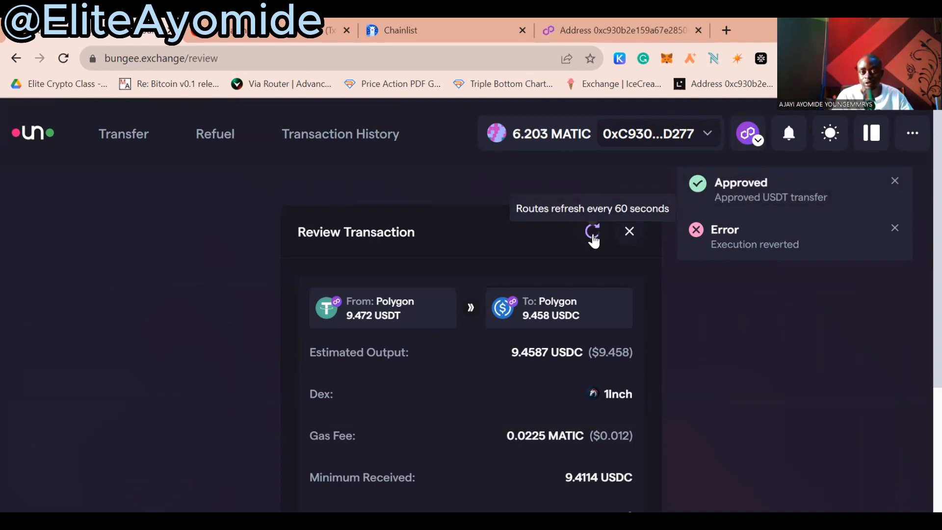
scroll(595, 243, down, 3)
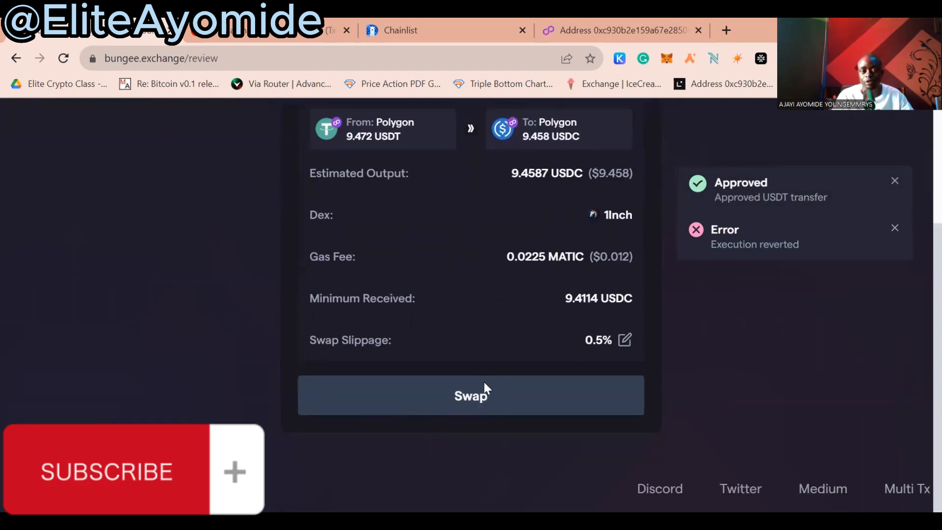
scroll(537, 300, up, 4)
scroll(594, 308, down, 4)
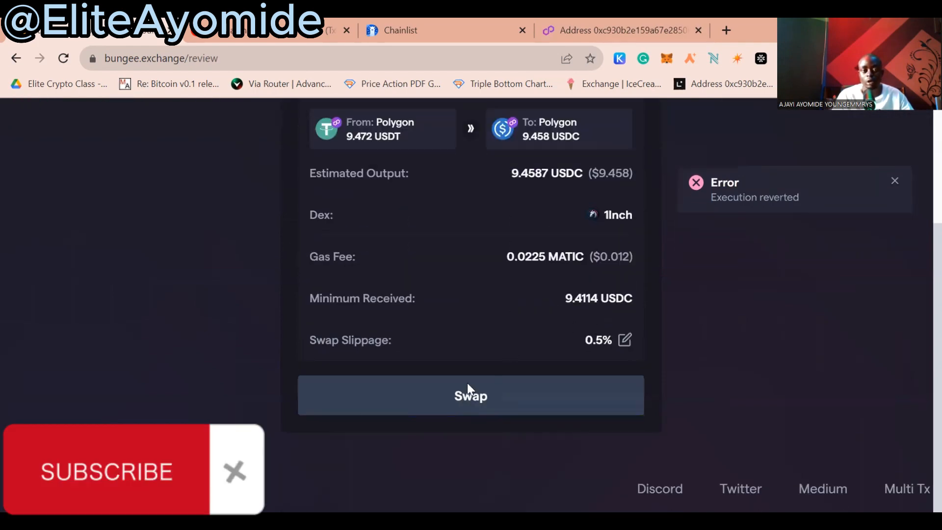
scroll(539, 196, up, 4)
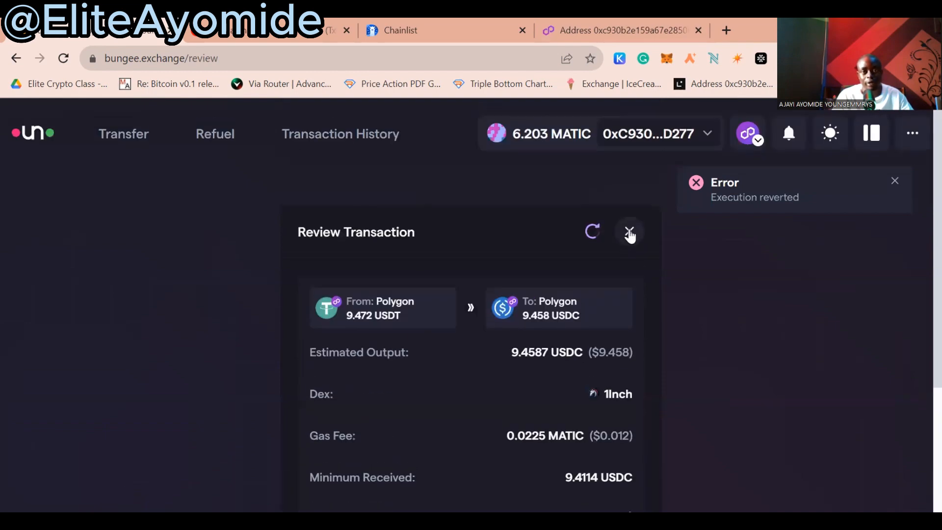
- Close the transaction review and reopen it for the same USDT to USDC route
click(629, 231)
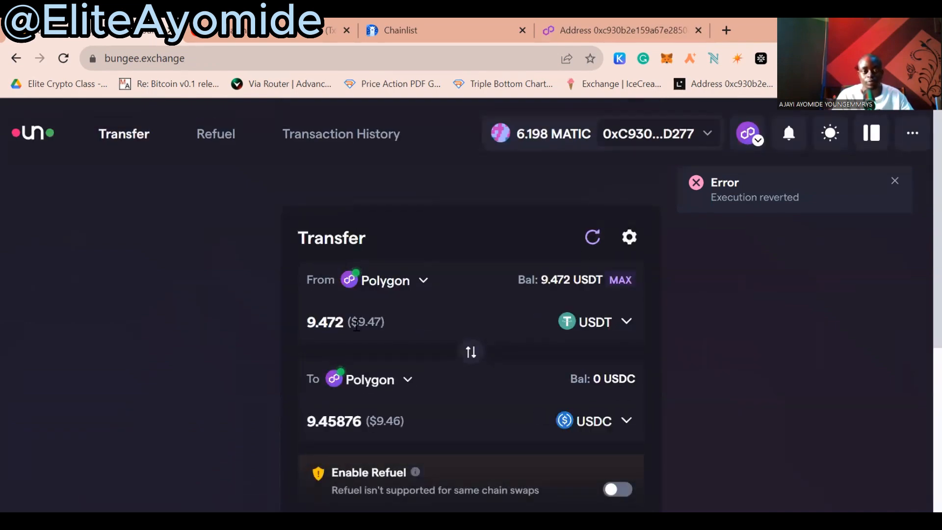
scroll(442, 338, down, 4)
click(450, 422)
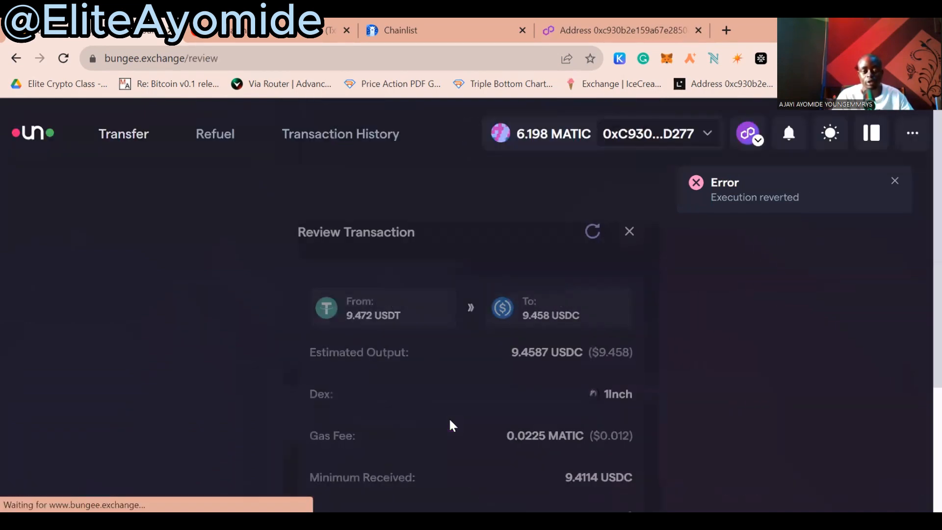
scroll(488, 414, down, 3)
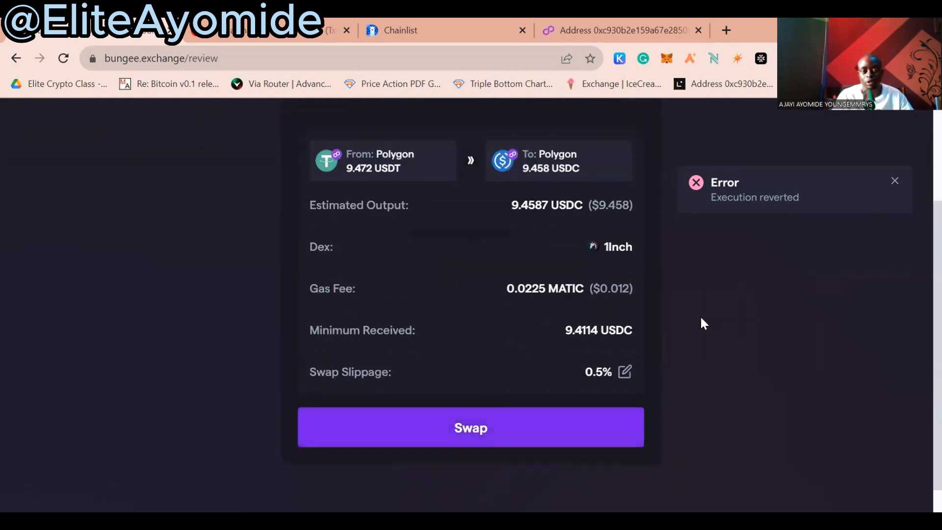
- Dismiss the error notification and start the swap of 9.472 USDT to USDC
click(894, 188)
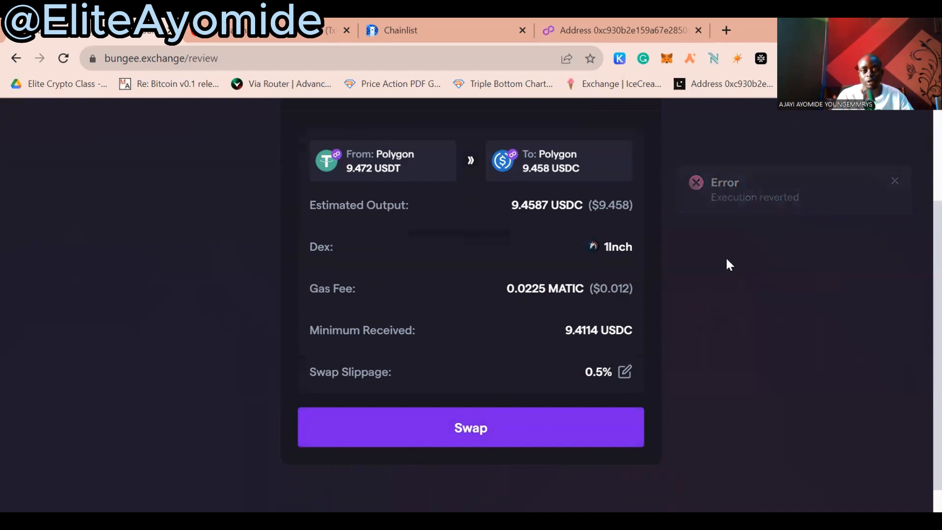
click(489, 438)
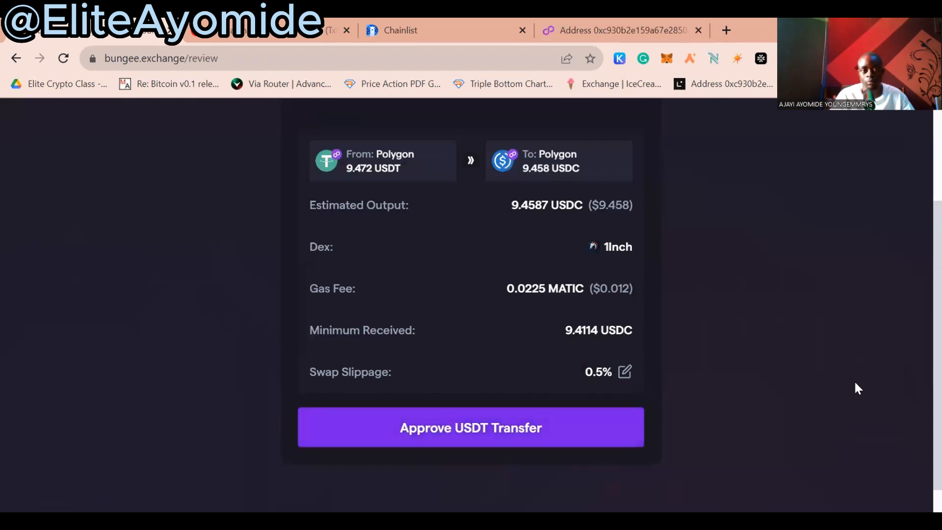
- Wait for the USDT to USDC swap to finish, check its transaction details and close them
scroll(829, 349, down, 4)
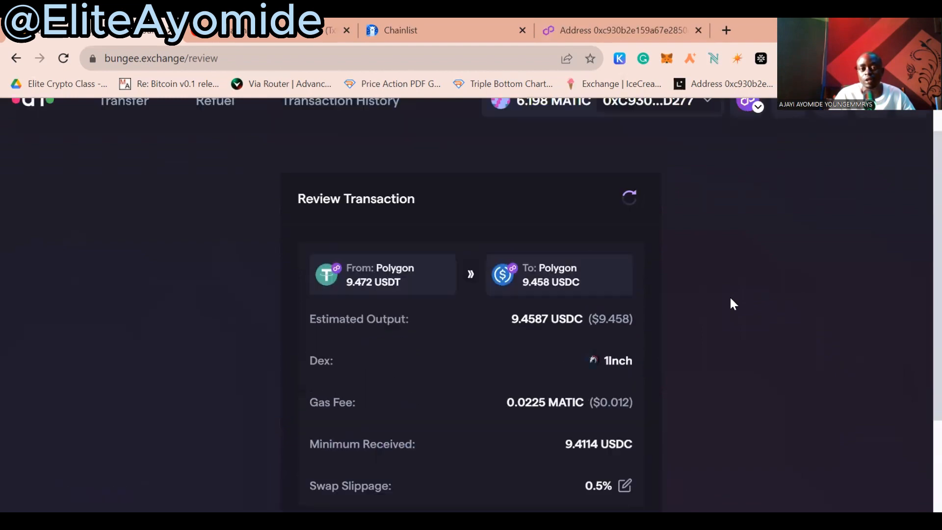
scroll(729, 300, down, 2)
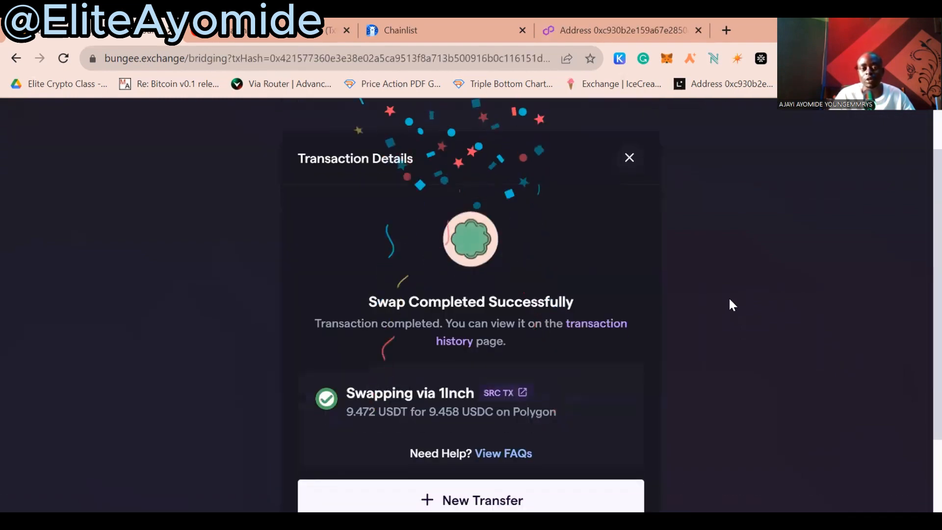
scroll(729, 300, down, 2)
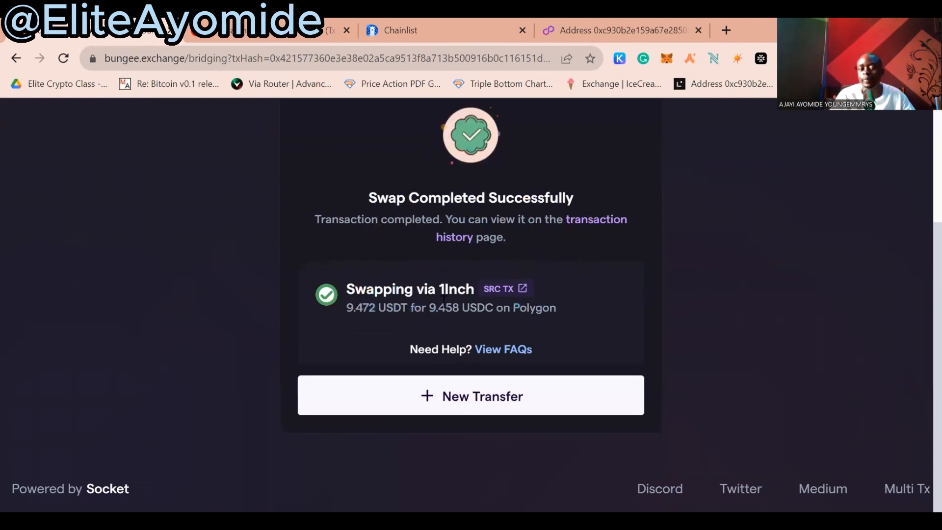
scroll(467, 280, up, 4)
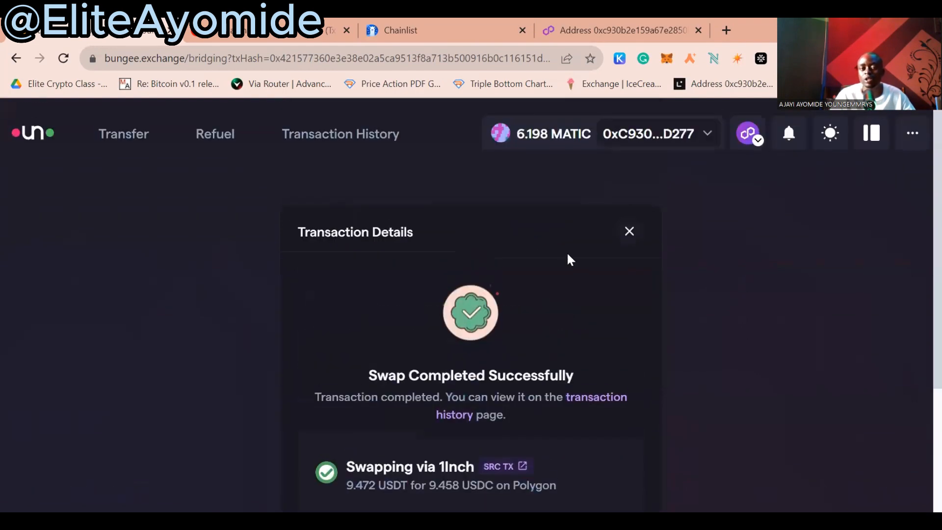
click(632, 229)
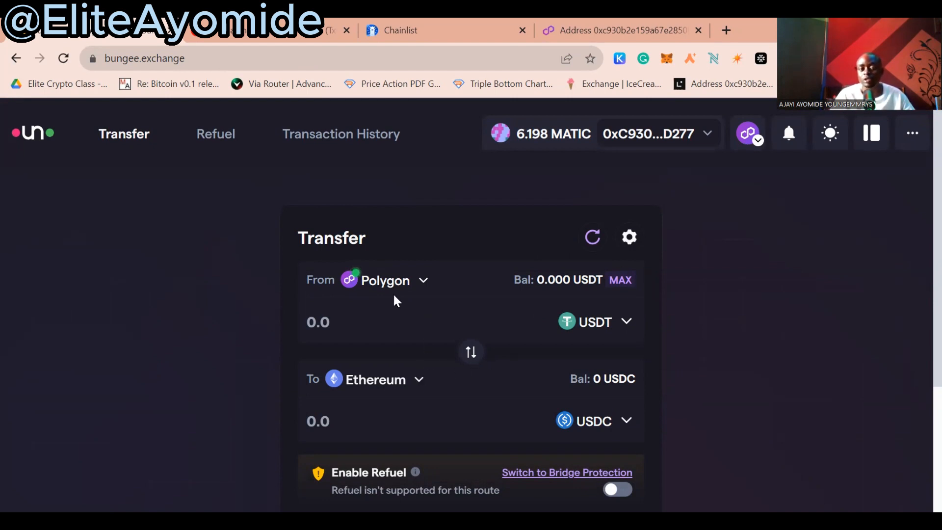
- Choose USDC as the token to send from Polygon
click(592, 323)
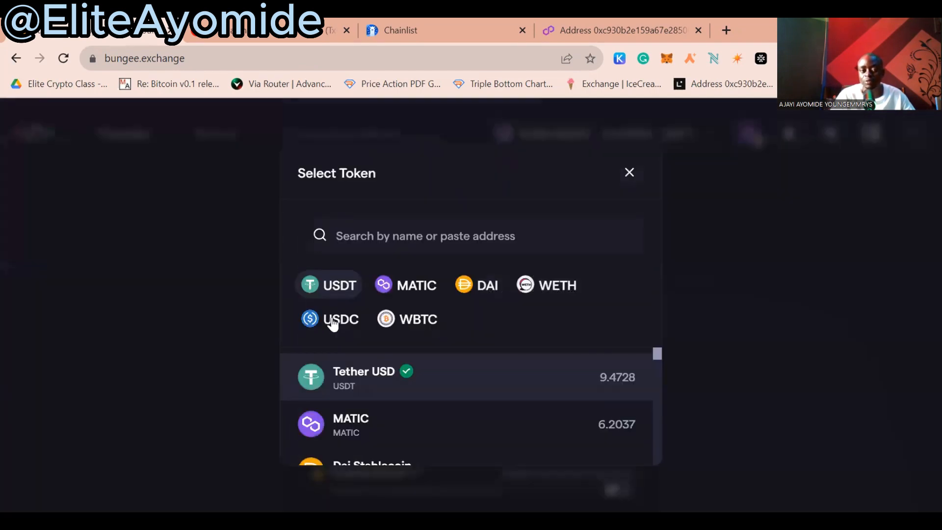
click(333, 319)
scroll(572, 322, down, 3)
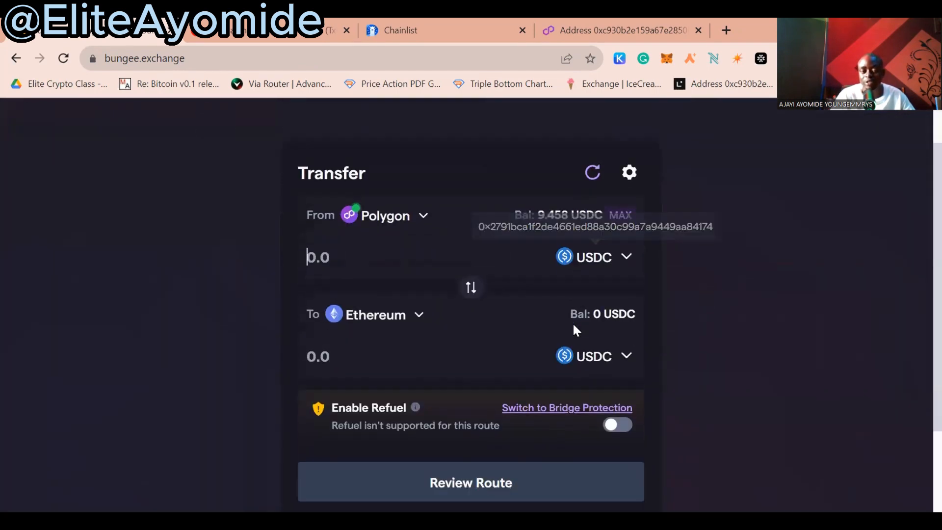
- Set the destination network of the transfer to Polygon zkEVM
click(364, 233)
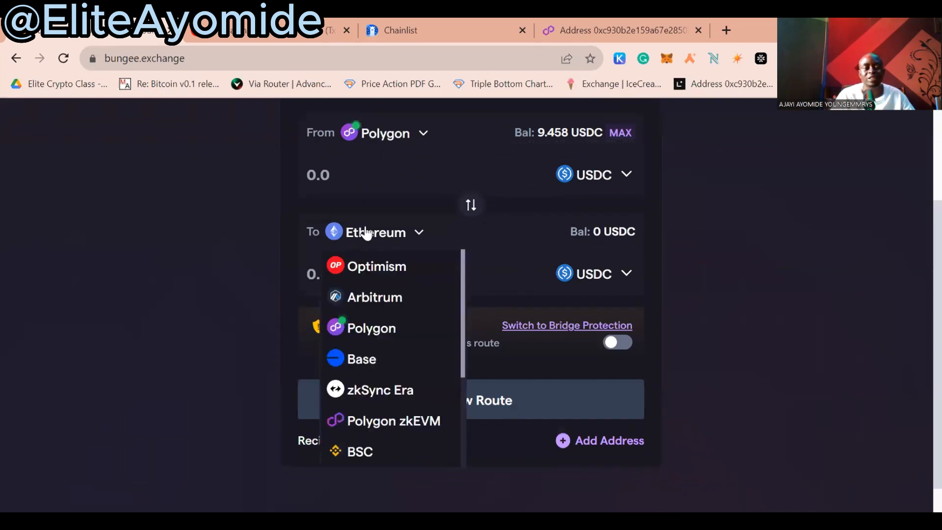
scroll(395, 352, down, 2)
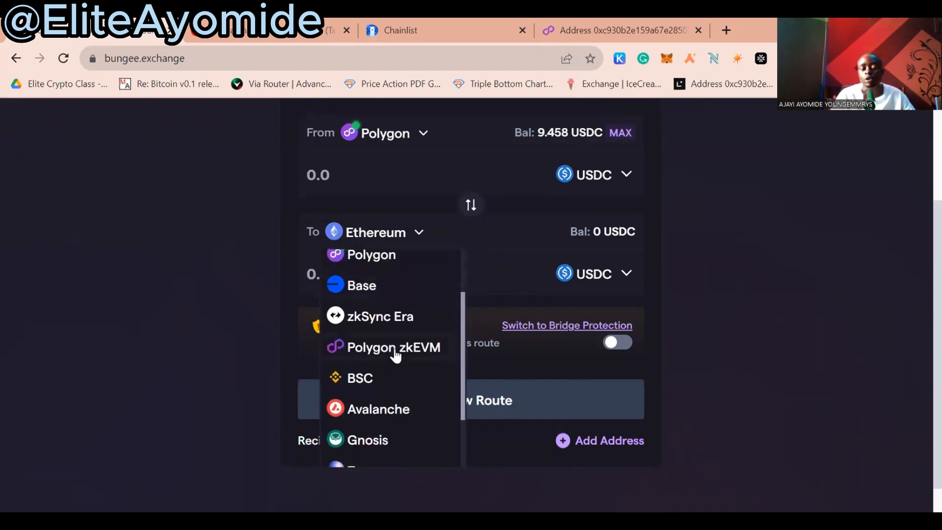
click(395, 349)
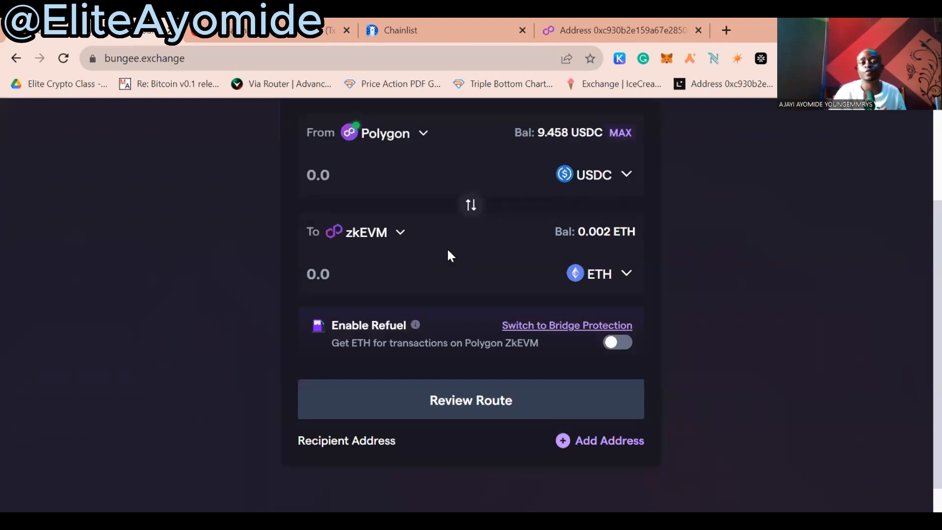
- Set the transfer amount to 9.45 USDC and check for bridge routes to ETH on Polygon zkEVM
click(355, 177)
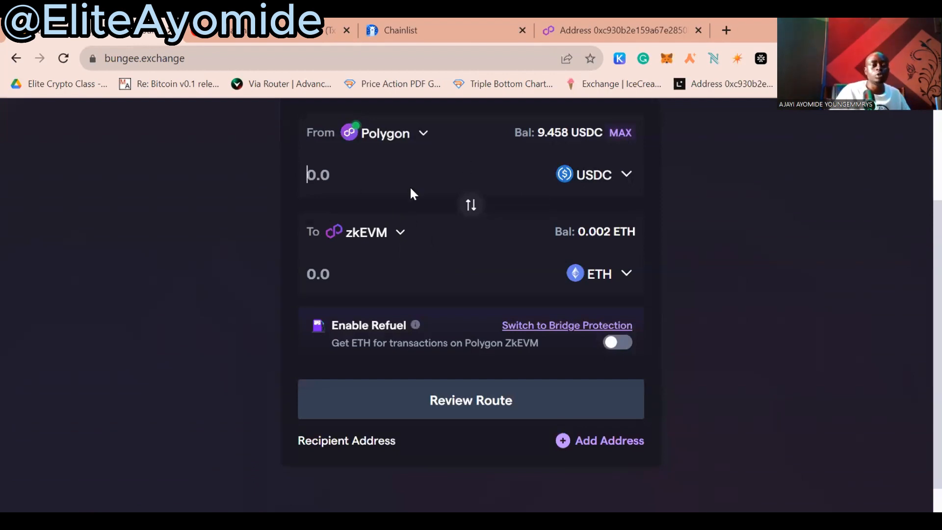
text(9)
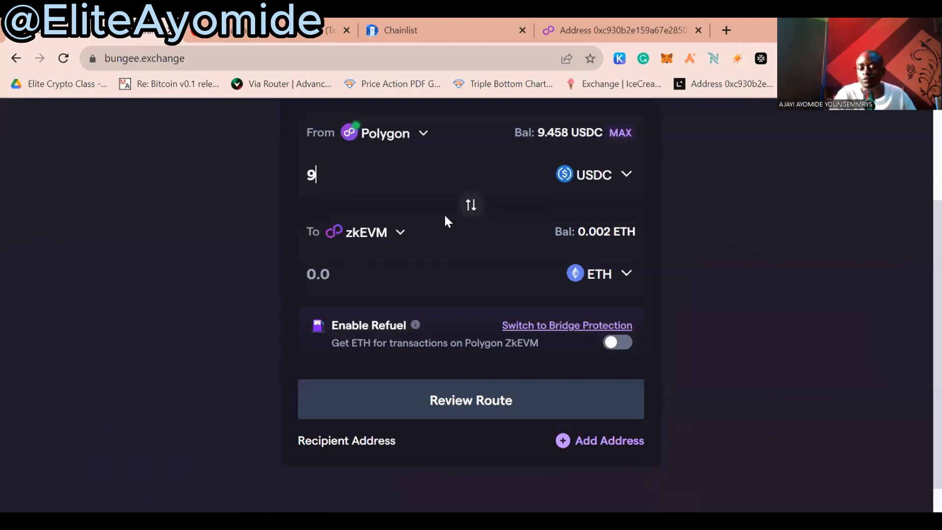
text(.45)
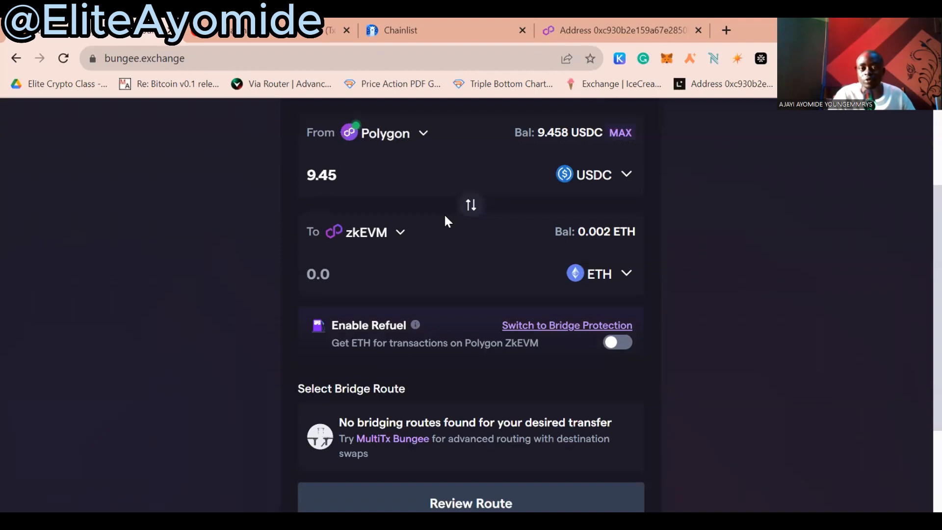
scroll(456, 208, down, 3)
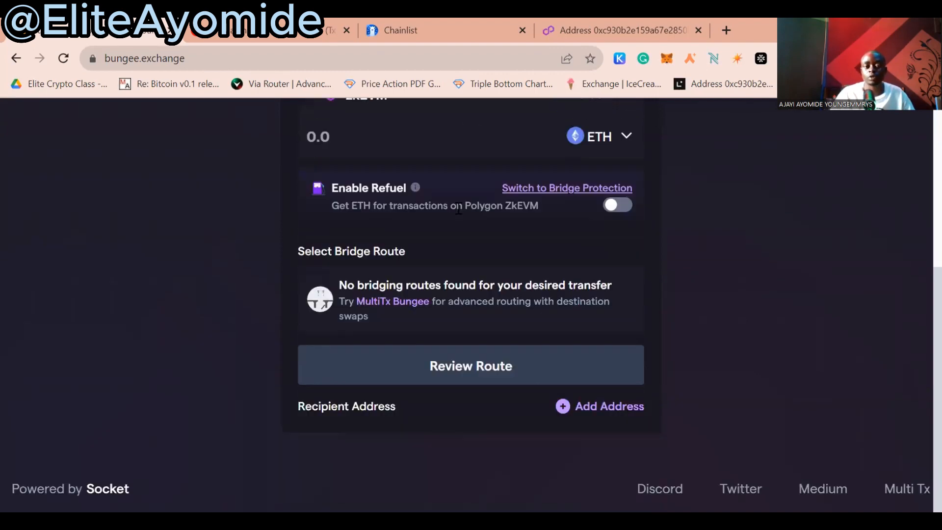
scroll(456, 214, up, 4)
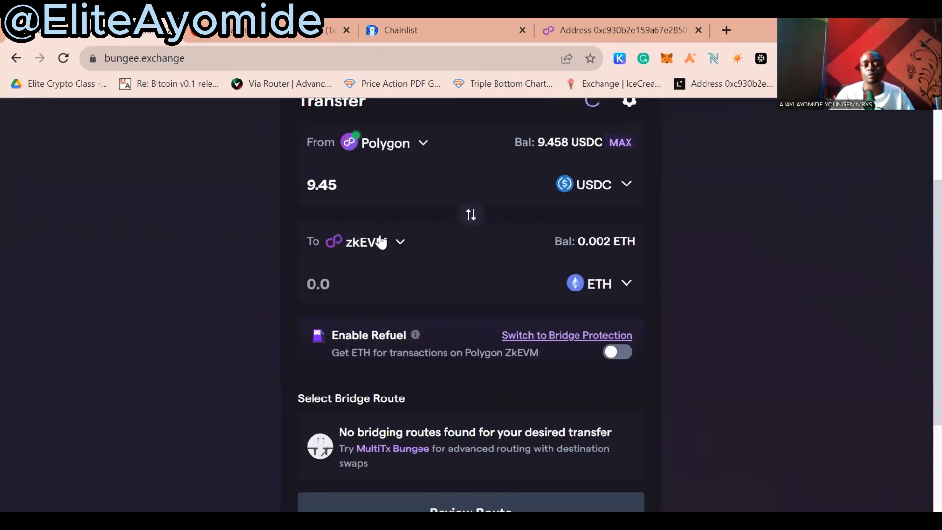
- Clear the USDC amount from the transfer form
key(BackSpace)
key(BackSpace)
key(BackSpace)
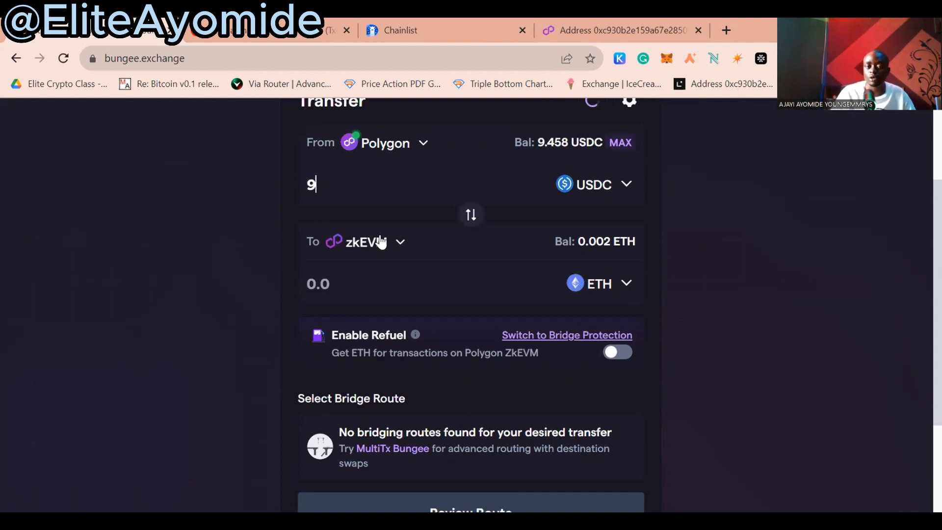
key(BackSpace)
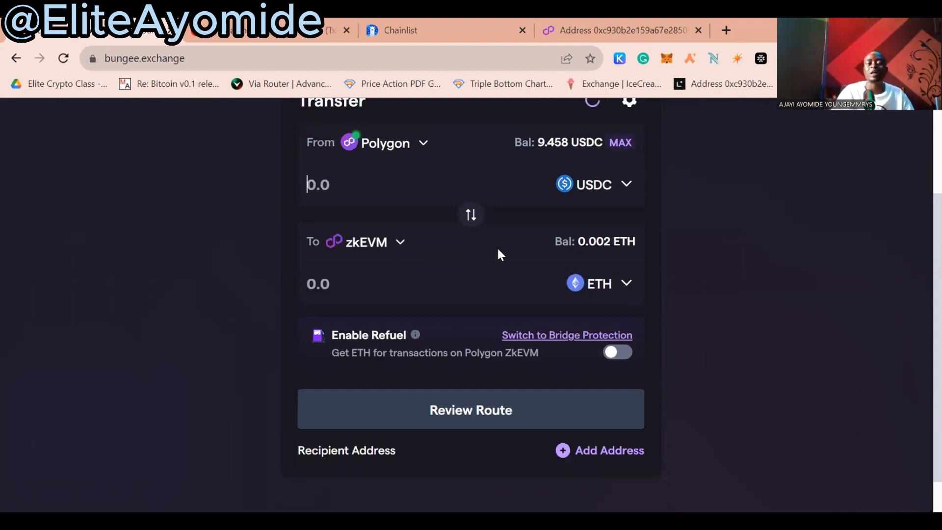
- Set the destination network to Polygon and choose MATIC as the token to receive
click(402, 243)
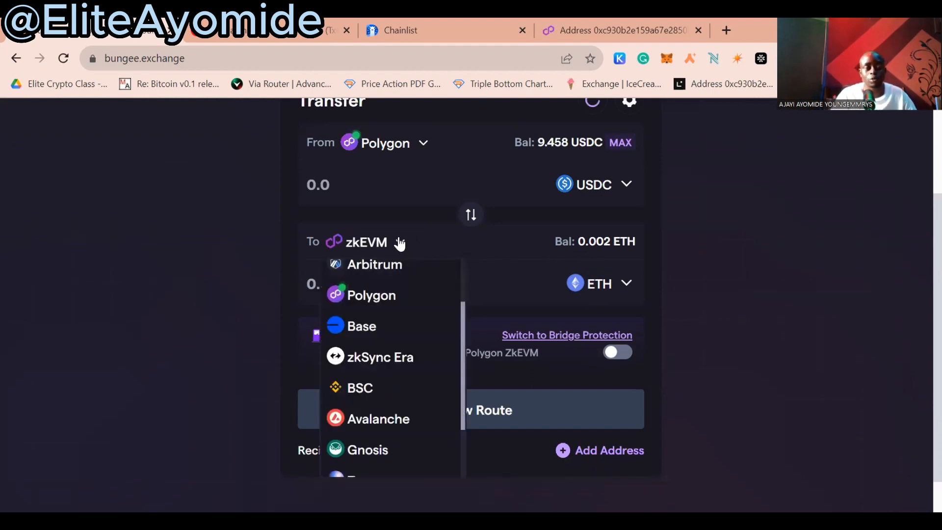
scroll(368, 359, down, 2)
scroll(368, 359, up, 3)
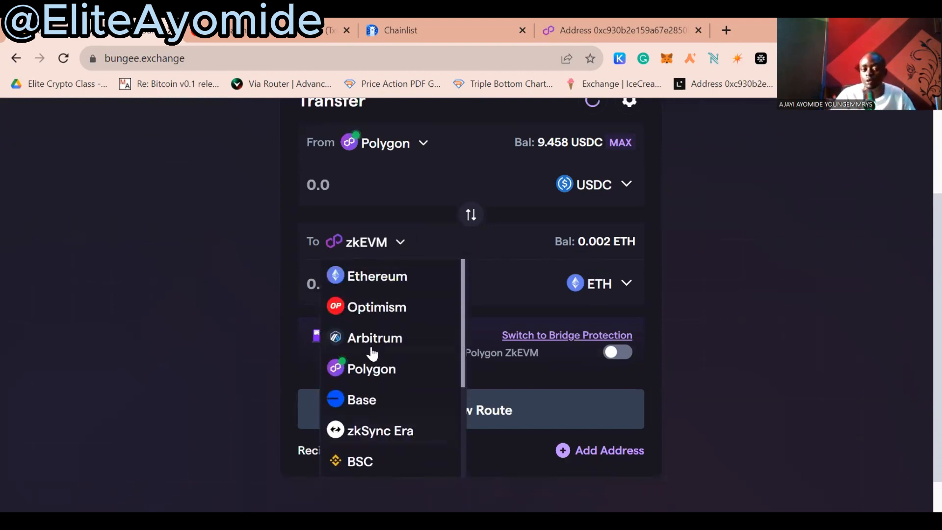
scroll(372, 354, down, 3)
scroll(371, 351, up, 3)
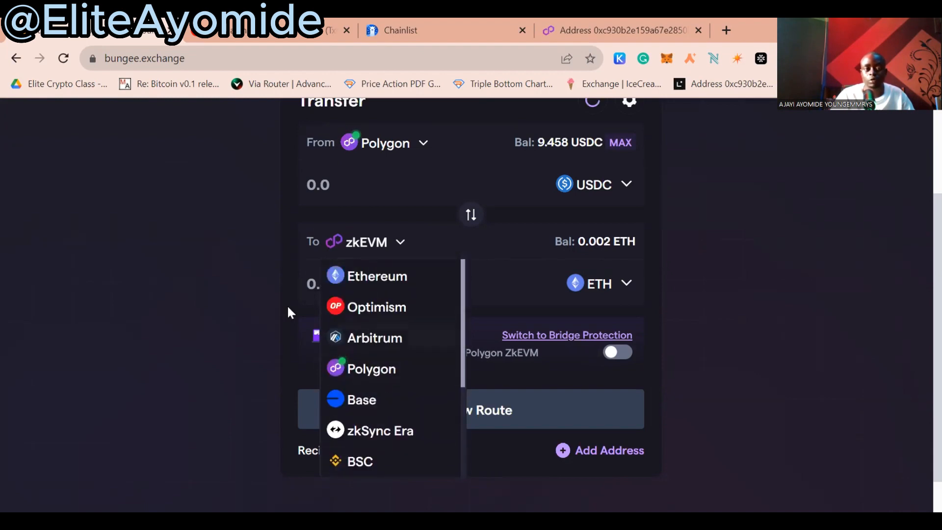
click(371, 372)
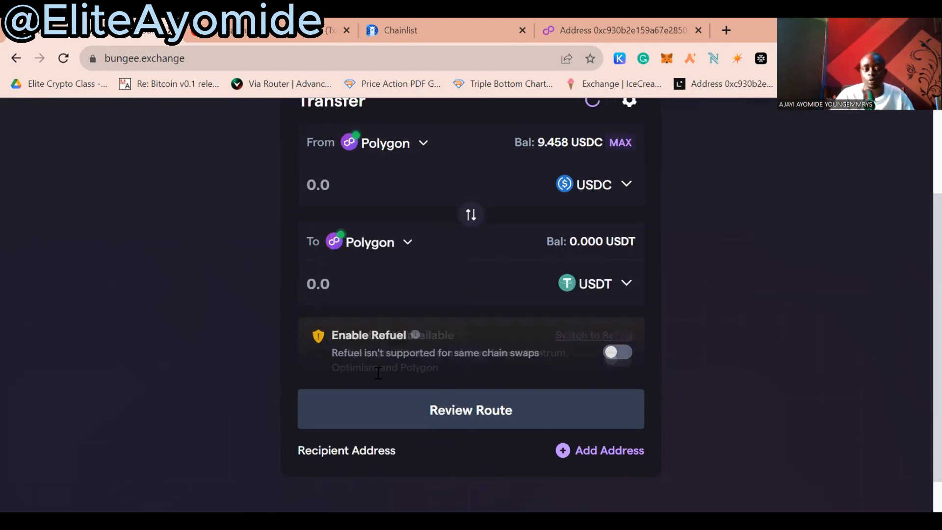
click(605, 289)
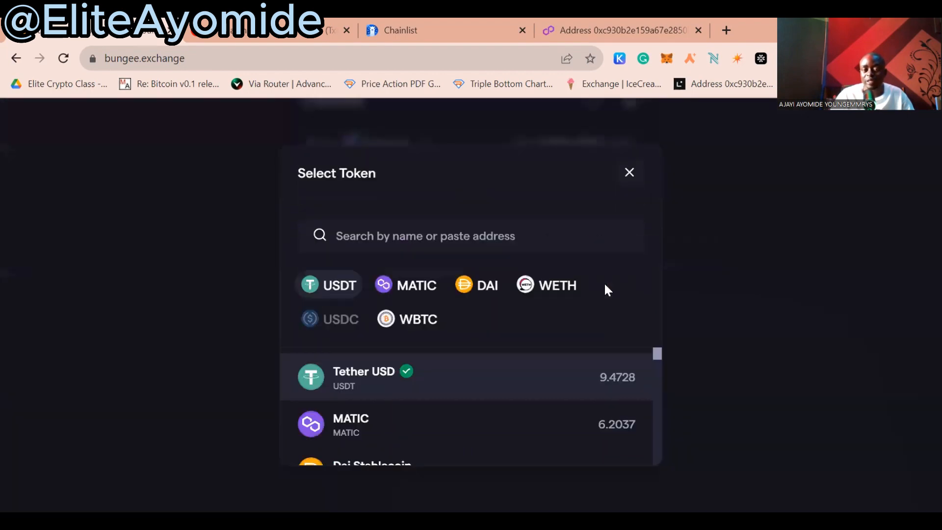
click(390, 286)
- Set the amount to swap to 9.458 USDC
click(393, 192)
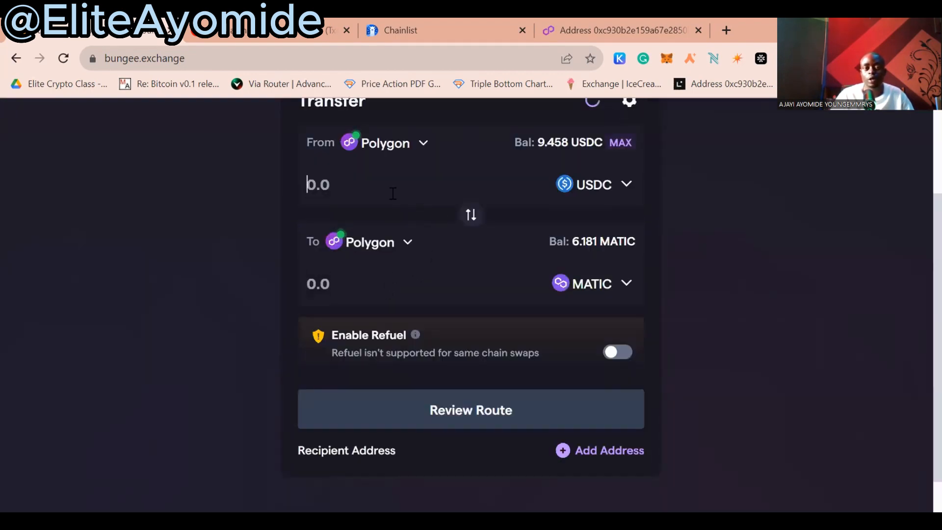
text(93)
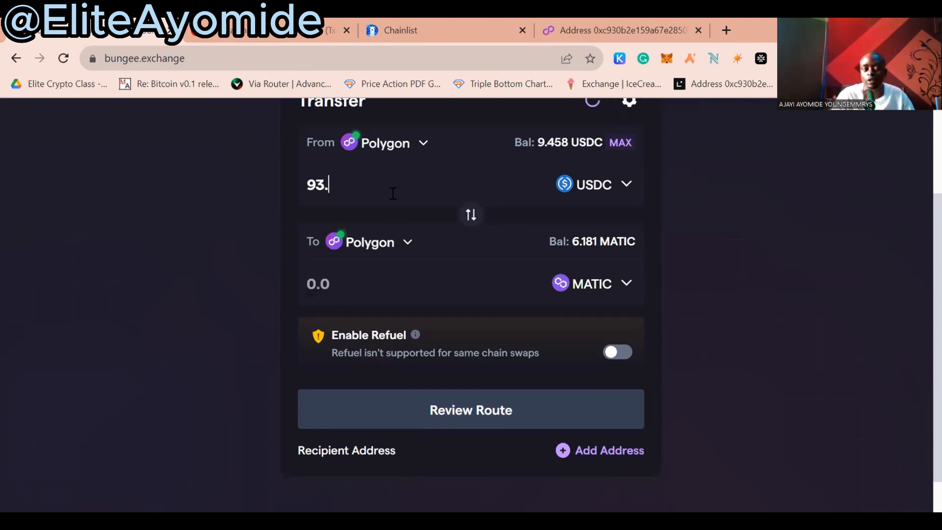
key(BackSpace)
text(.458)
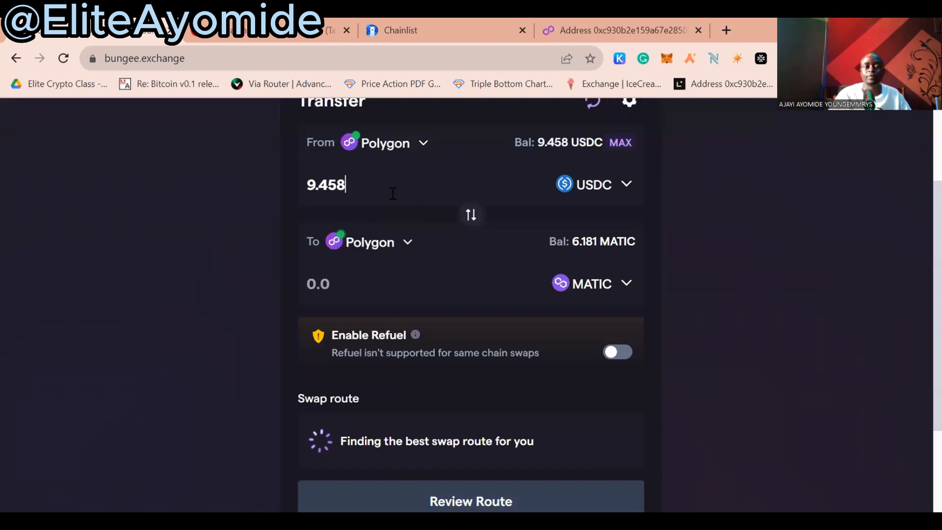
- Check the 1inch route for the USDC to MATIC swap and open its transaction review
scroll(408, 240, down, 3)
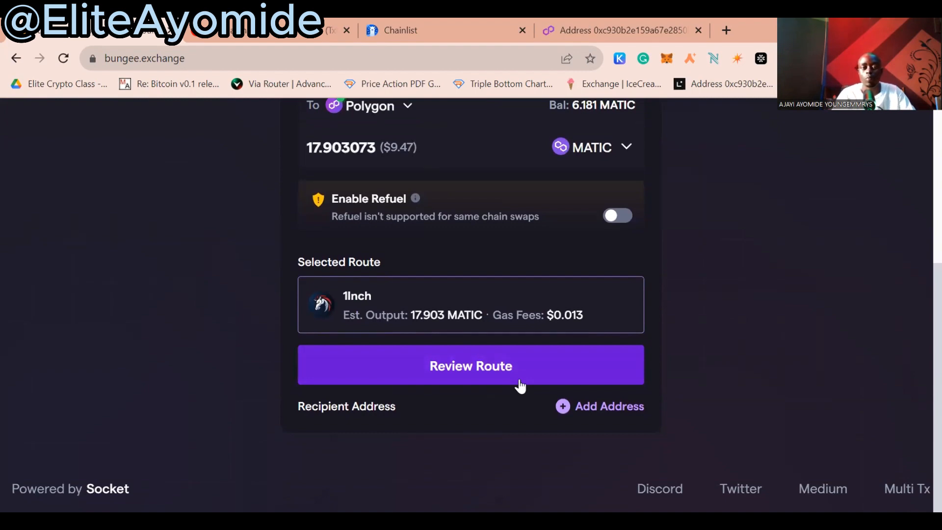
scroll(658, 289, up, 4)
scroll(593, 330, down, 4)
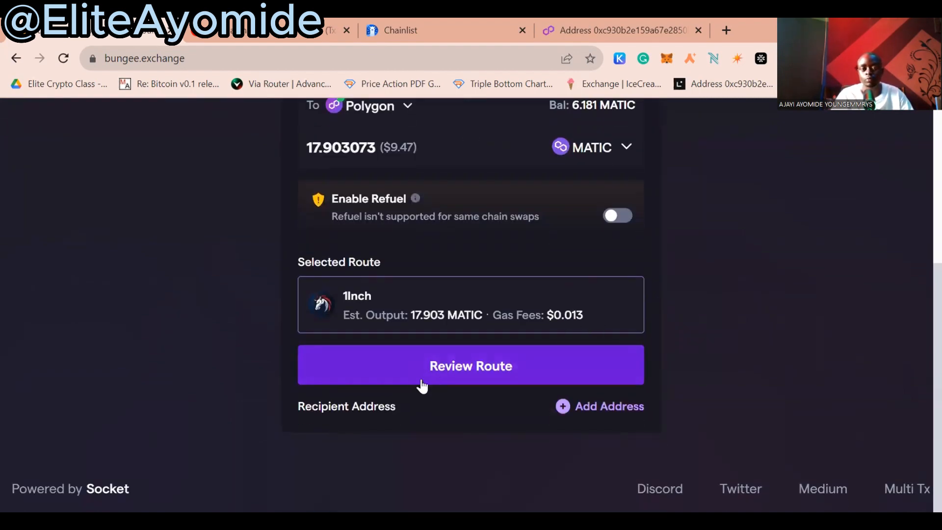
click(507, 365)
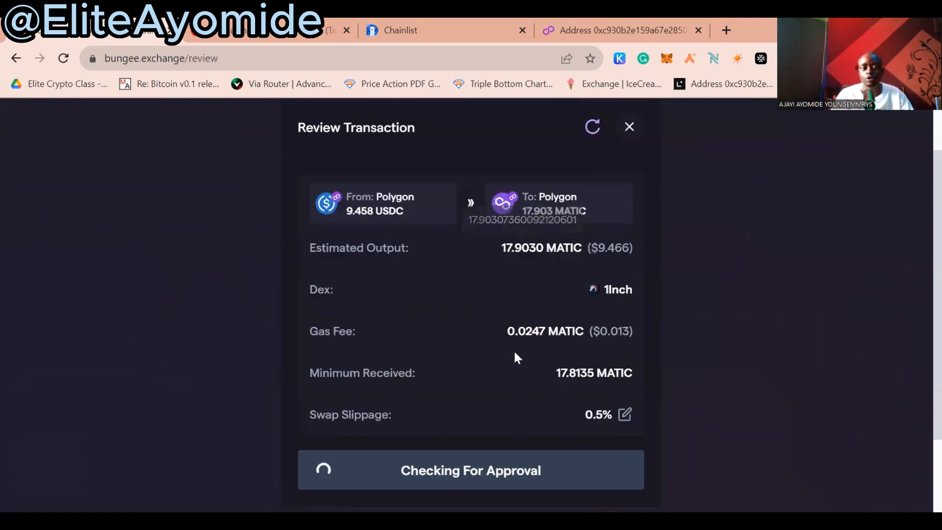
scroll(477, 417, down, 2)
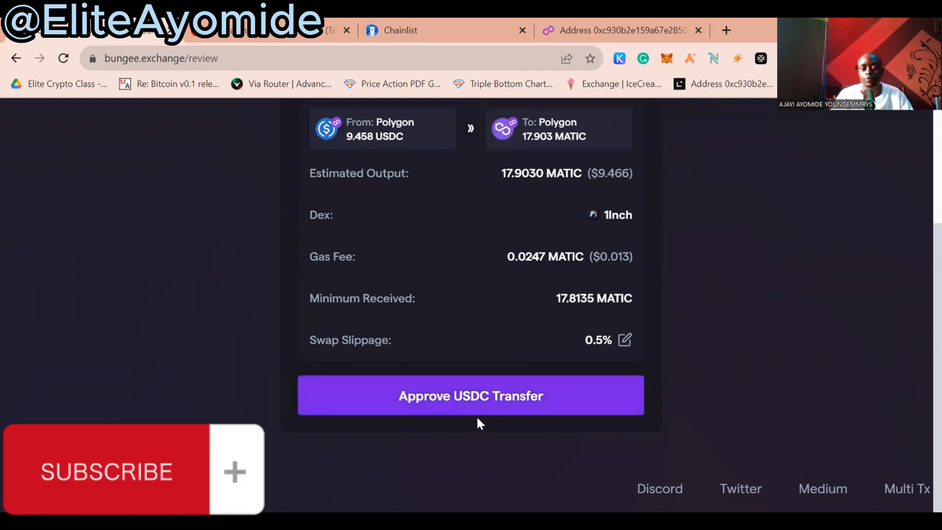
- Approve the USDC transfer and start the swap of 9.458 USDC to MATIC on Polygon
click(483, 396)
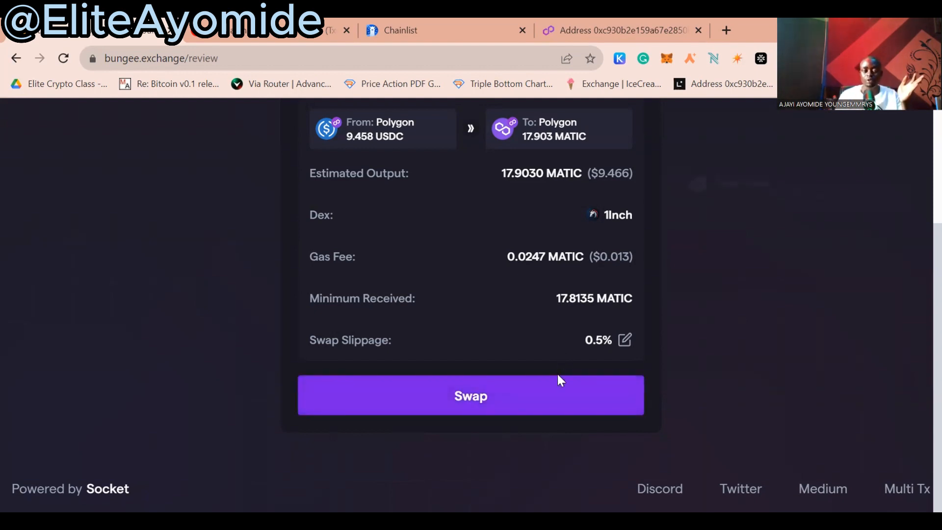
click(553, 390)
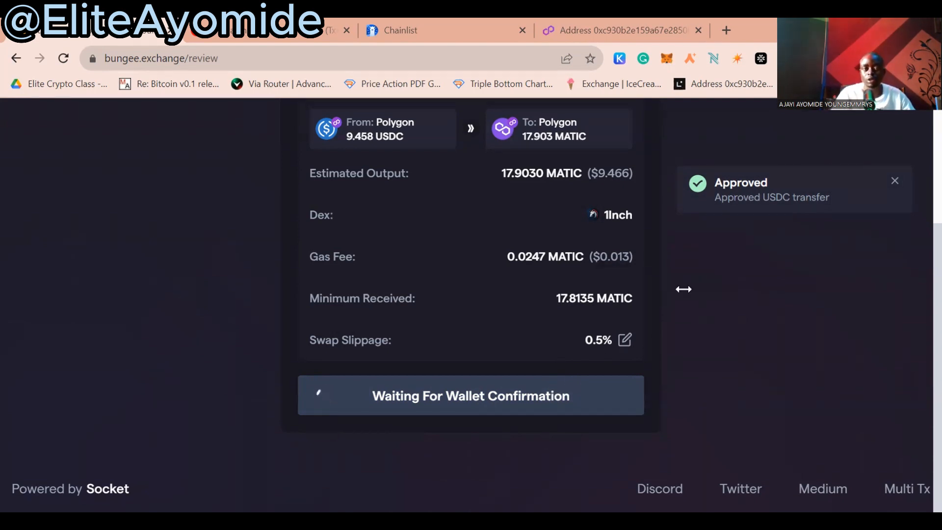
scroll(399, 305, up, 4)
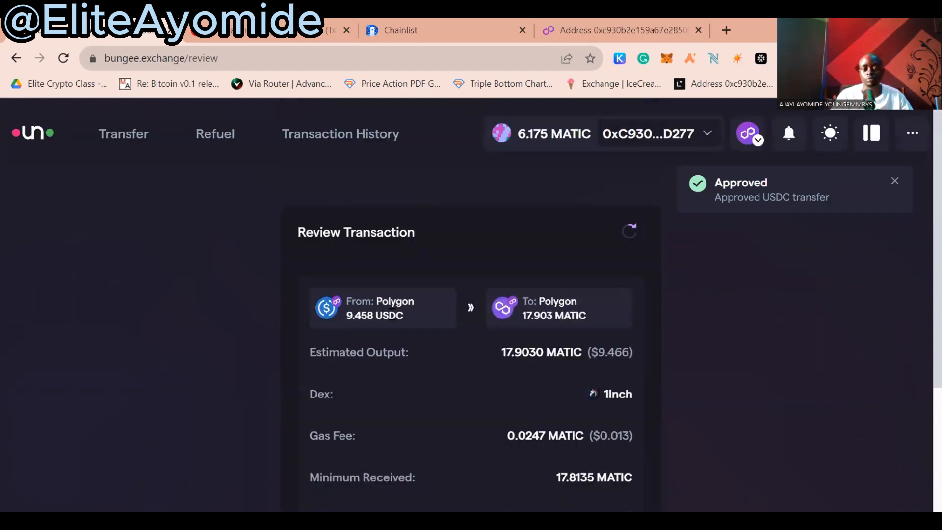
scroll(395, 306, down, 4)
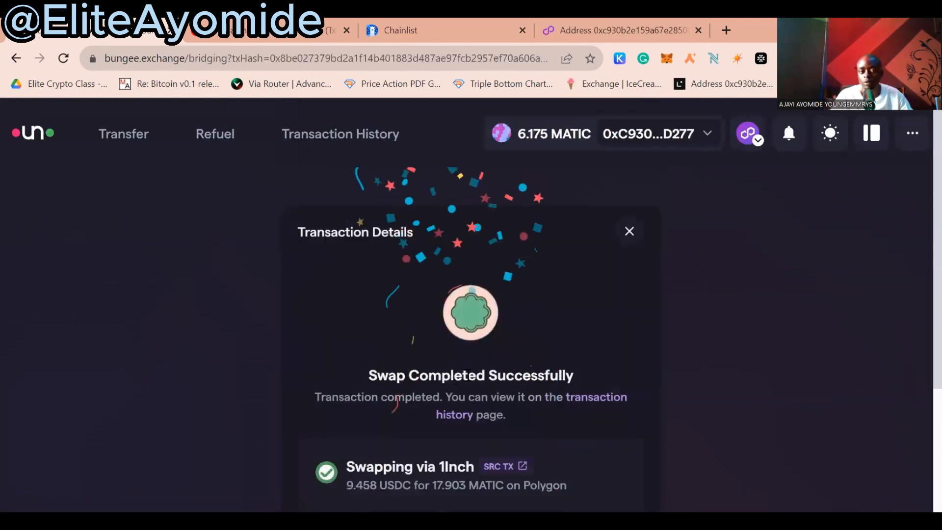
- Check the transaction details of the USDC to MATIC swap and close them
scroll(552, 262, down, 4)
scroll(553, 262, up, 3)
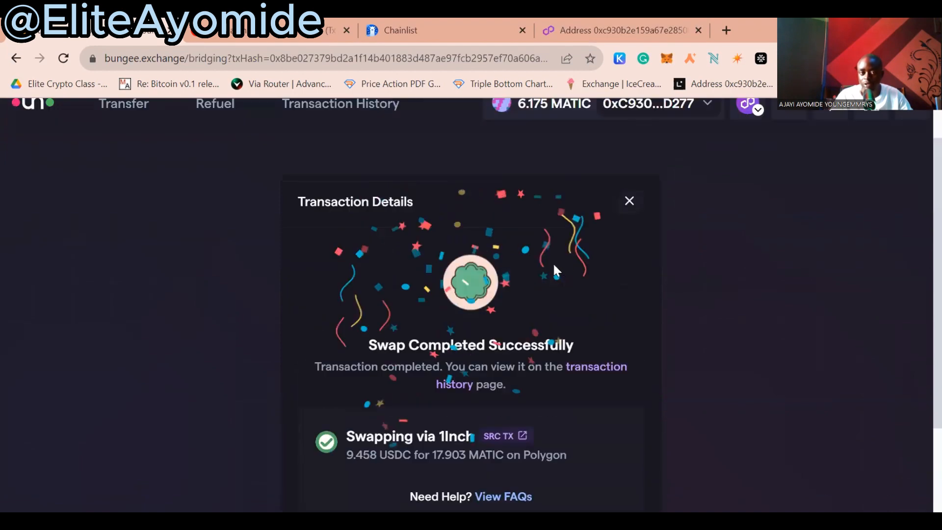
click(633, 214)
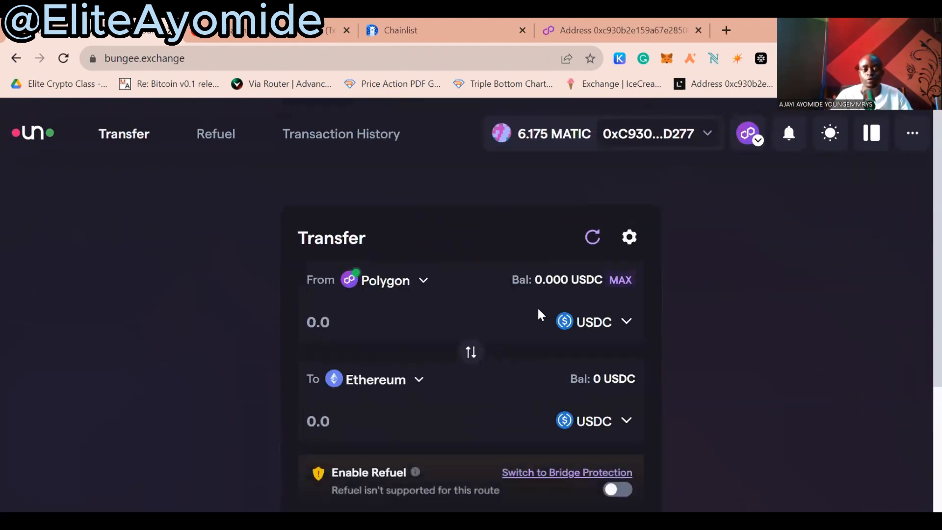
- Choose MATIC as the token to send from Polygon
click(591, 321)
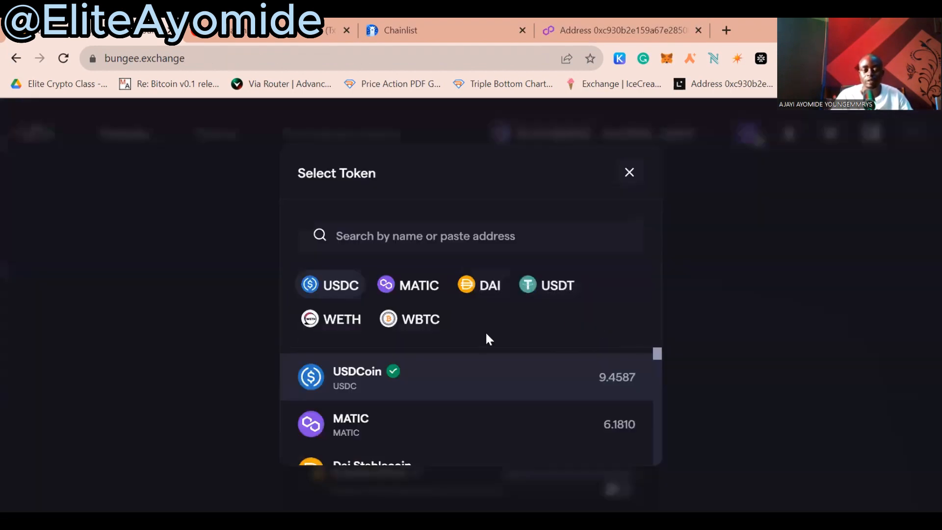
click(426, 289)
scroll(303, 265, down, 3)
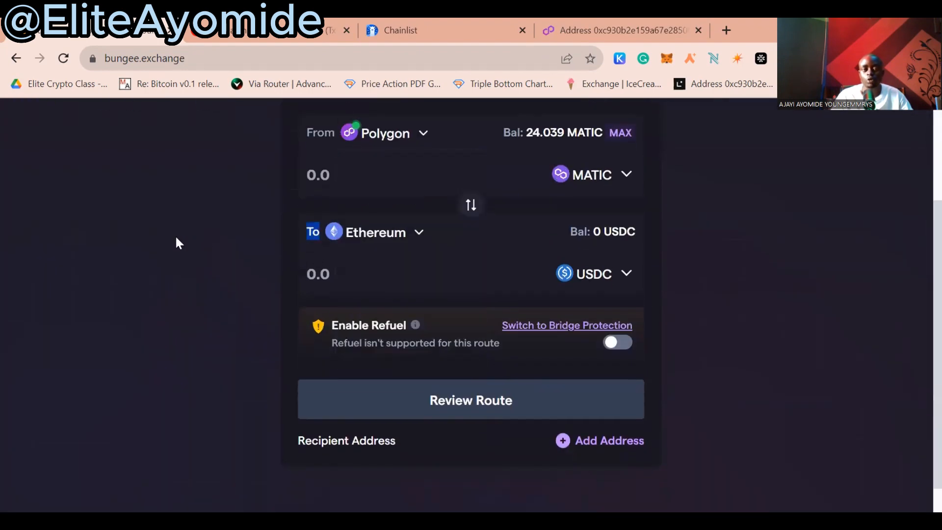
- Choose Polygon zkEVM as the destination network of the transfer
drag(176, 237, 349, 243)
click(360, 240)
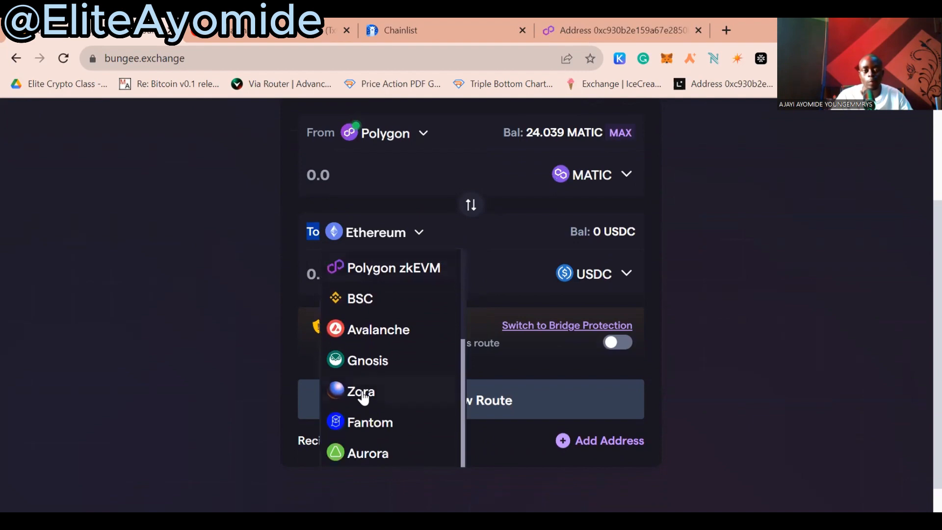
scroll(363, 397, down, 1)
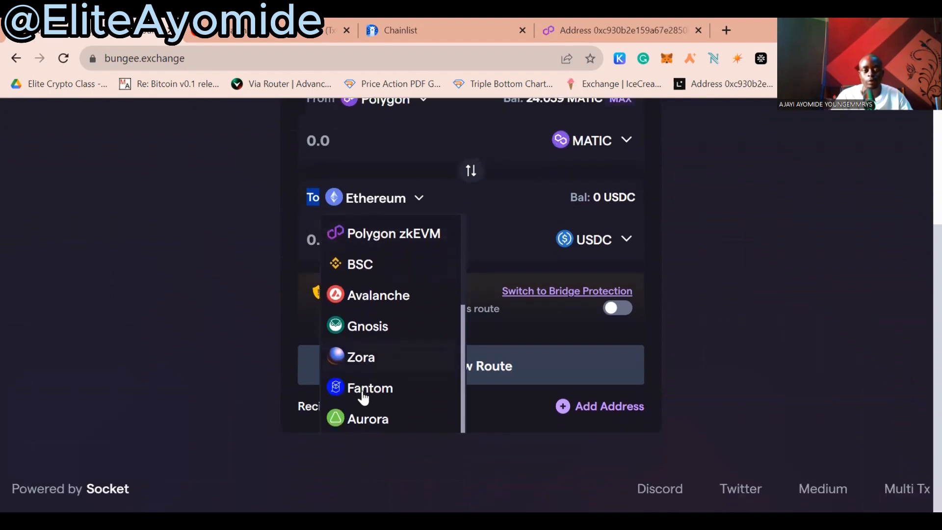
click(407, 235)
scroll(399, 226, up, 3)
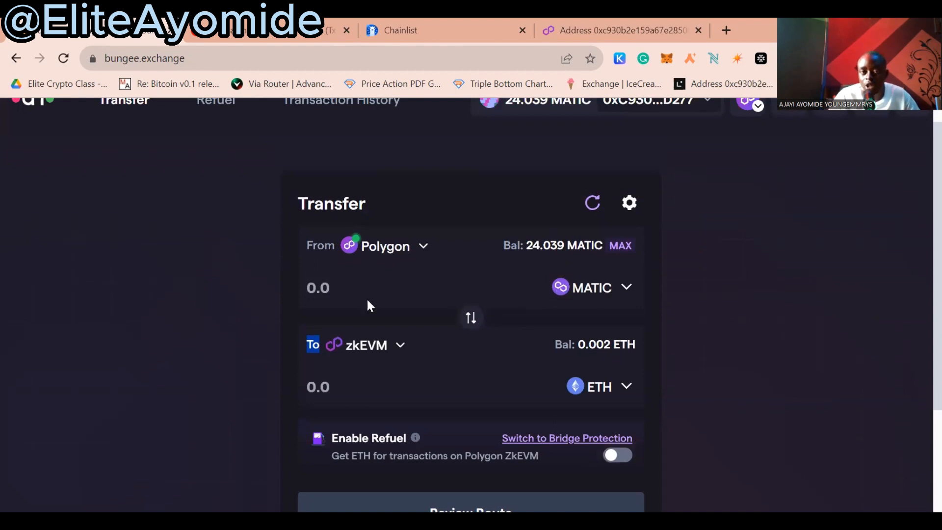
- Set the amount to send to 20 MATIC and check the available bridge routes
click(335, 289)
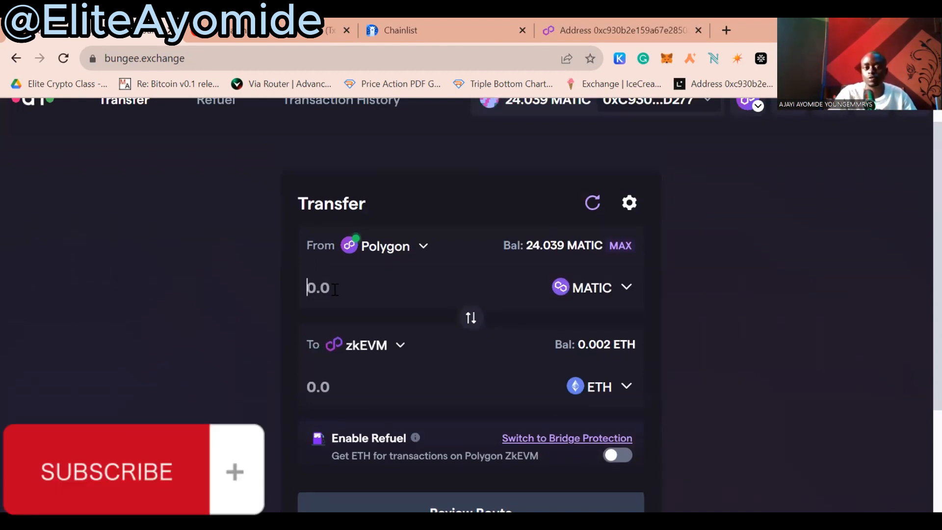
text(20)
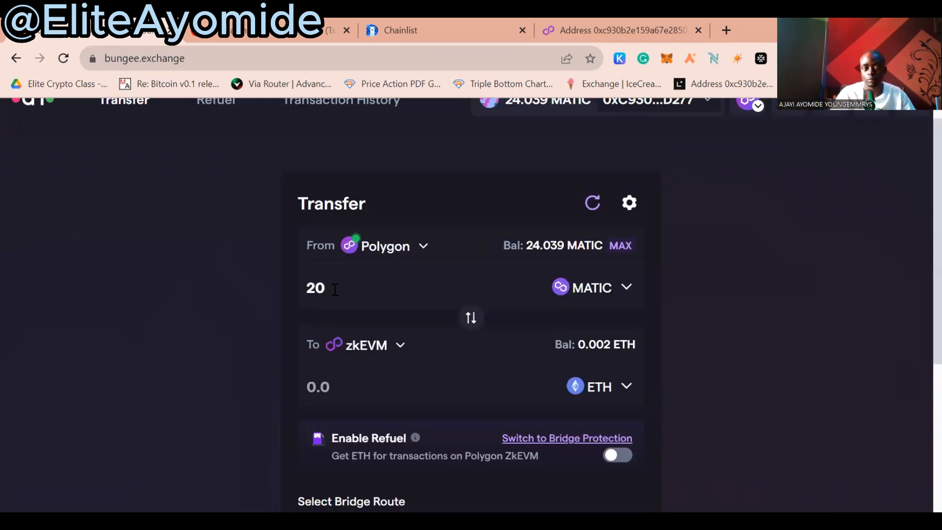
scroll(441, 359, down, 3)
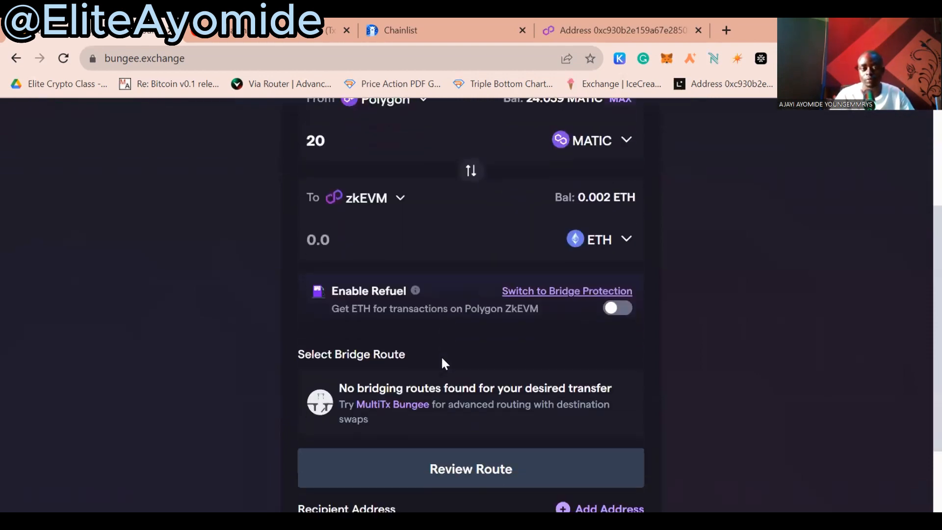
scroll(444, 351, up, 3)
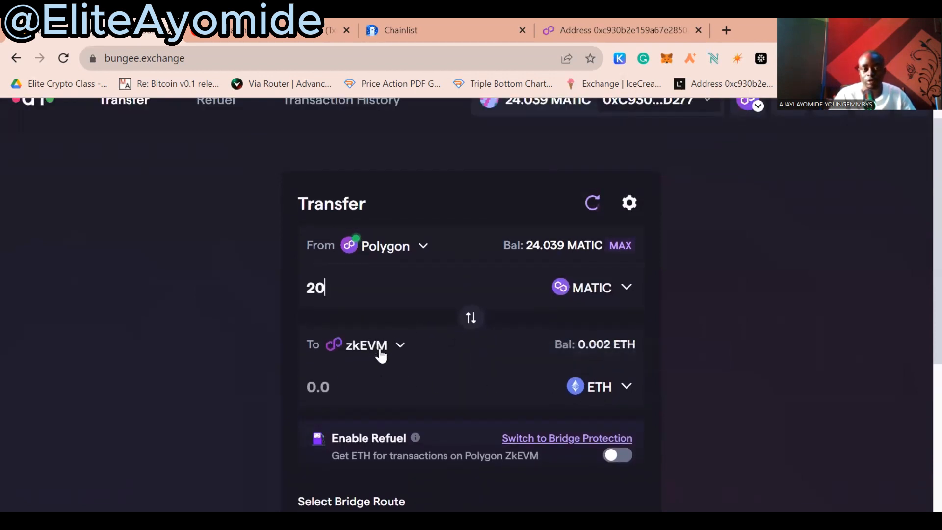
- Change the destination network to Optimism and choose ETH as the token to receive
click(377, 351)
scroll(384, 422, down, 3)
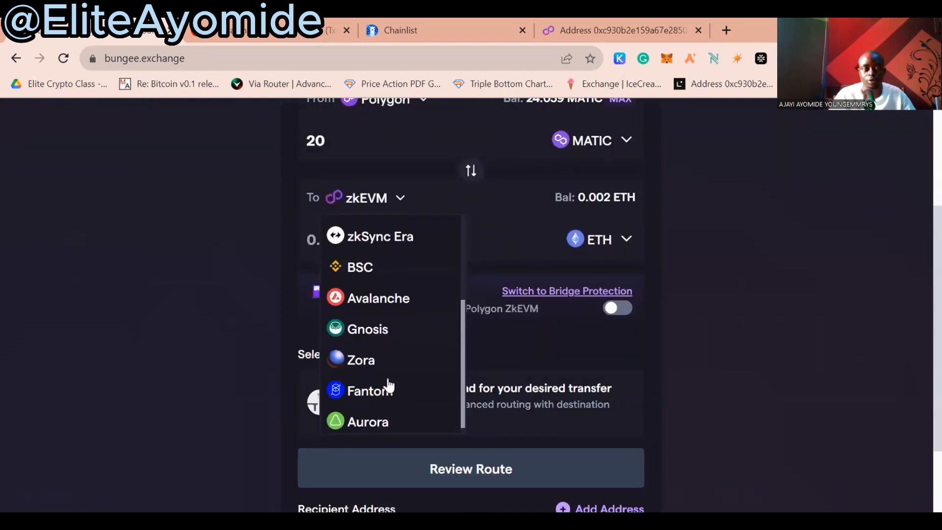
scroll(387, 385, up, 3)
click(380, 274)
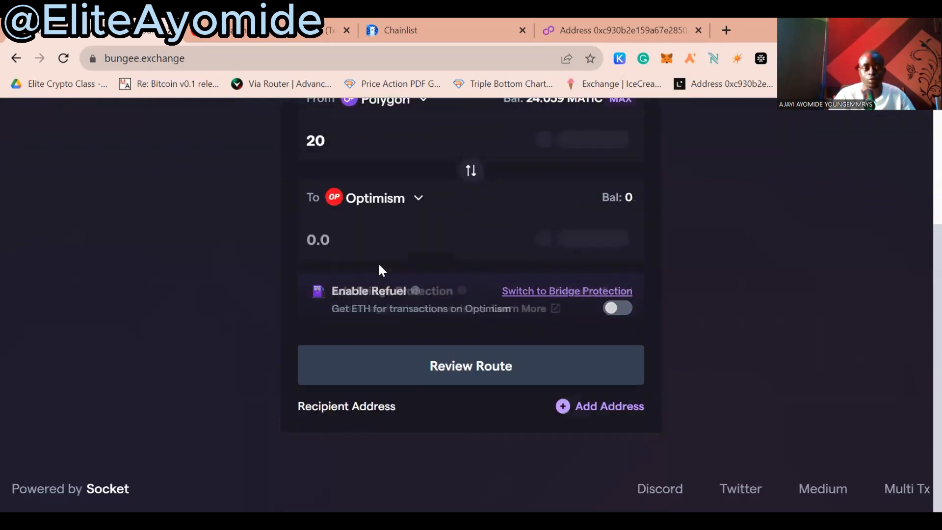
scroll(662, 242, up, 4)
scroll(646, 293, down, 4)
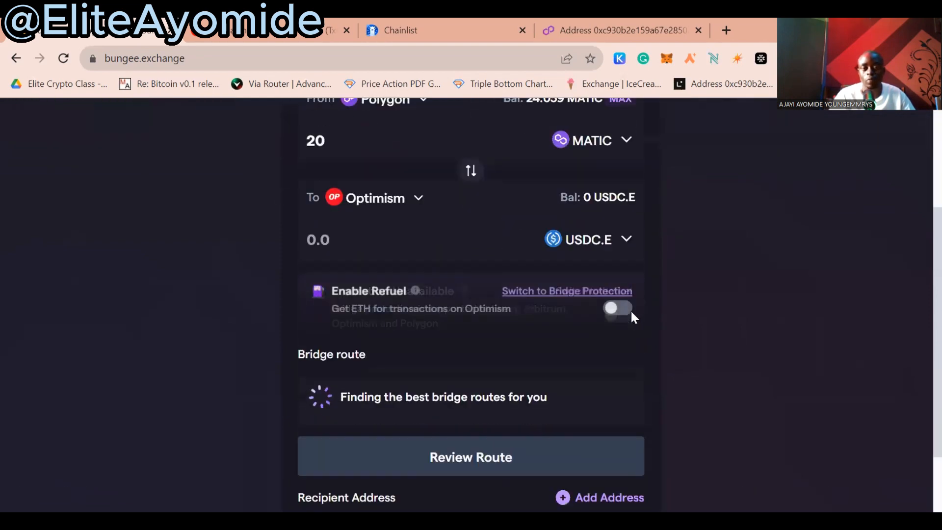
click(606, 239)
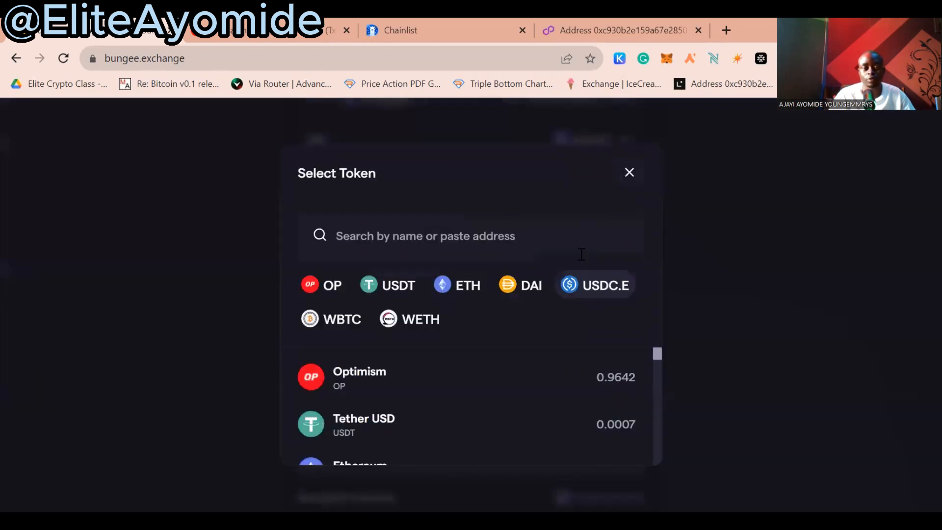
click(466, 288)
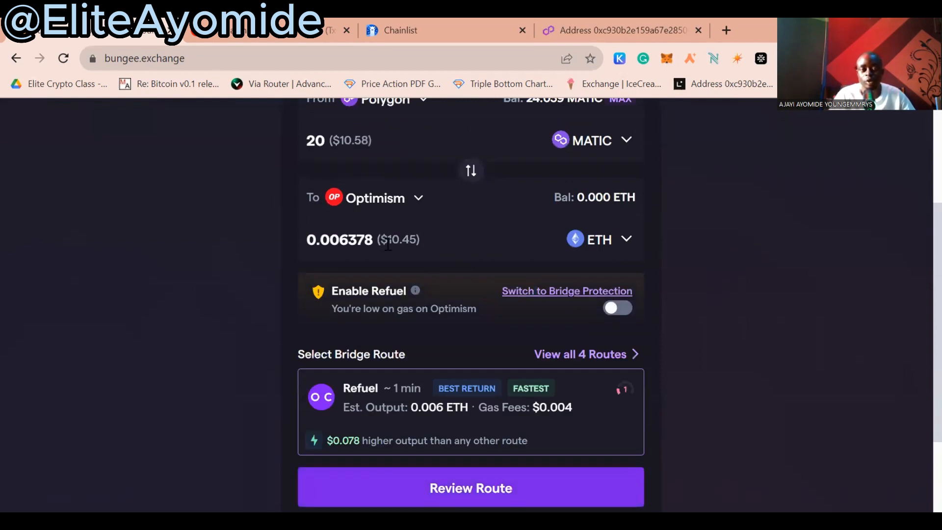
- Check the quote and the Refuel route for the MATIC to ETH transfer and open its transaction review
scroll(431, 253, down, 3)
scroll(421, 328, up, 5)
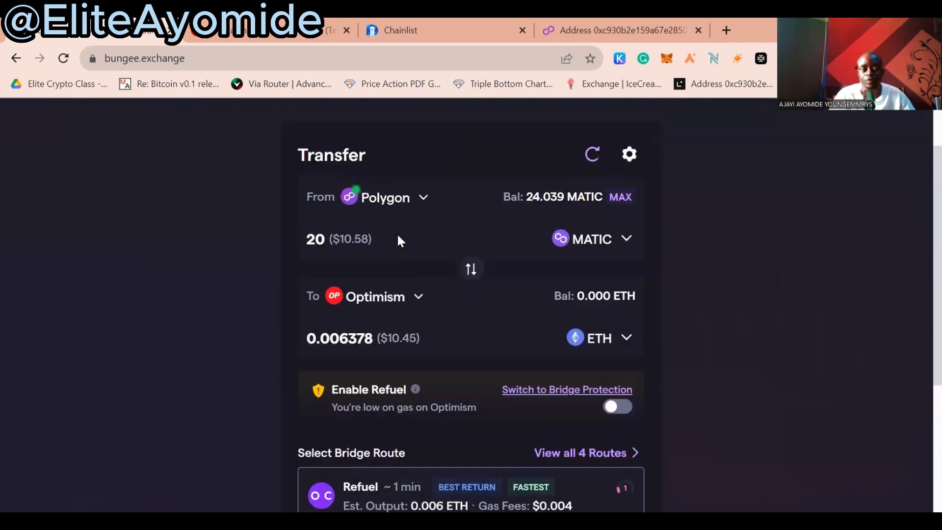
scroll(491, 324, down, 2)
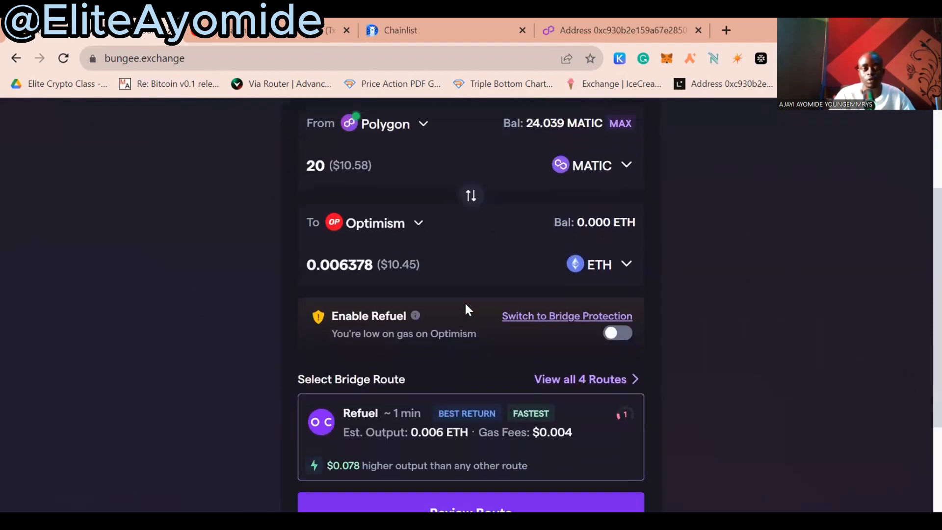
scroll(456, 280, up, 4)
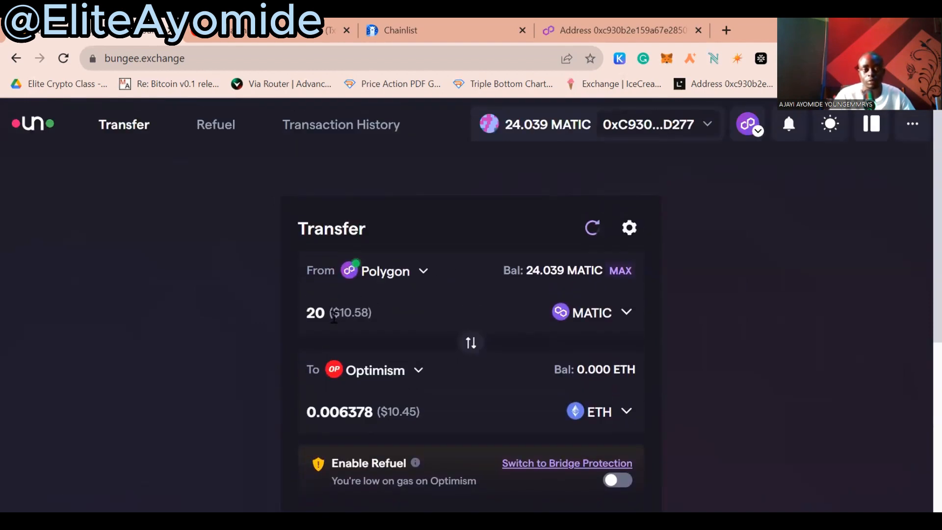
scroll(530, 402, down, 5)
click(546, 368)
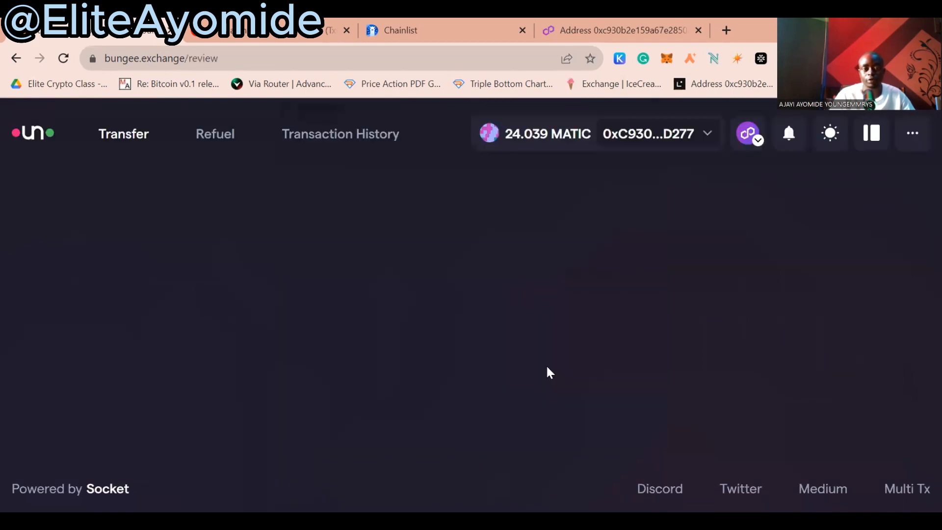
- Review the output and fees and try to start bridging 20 MATIC from Polygon to ETH on Optimism
scroll(546, 372, down, 4)
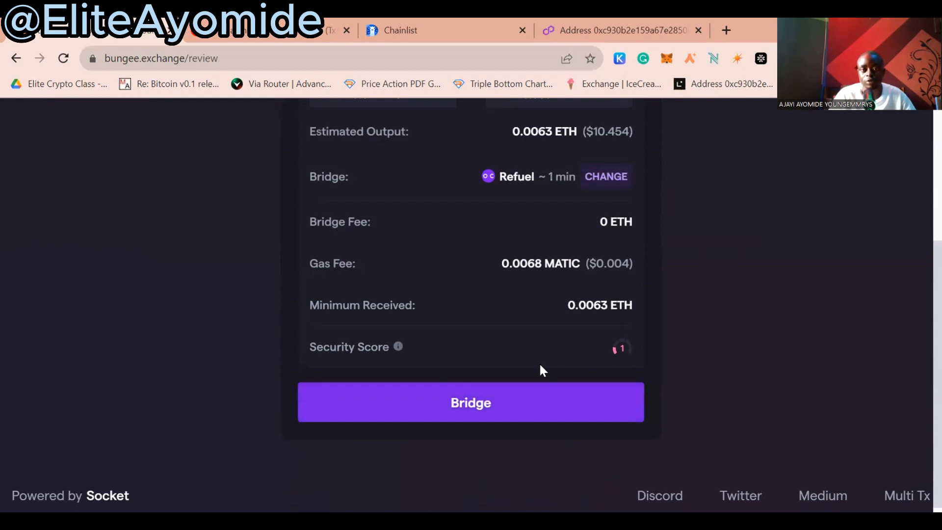
scroll(539, 365, up, 1)
scroll(539, 366, down, 1)
click(515, 414)
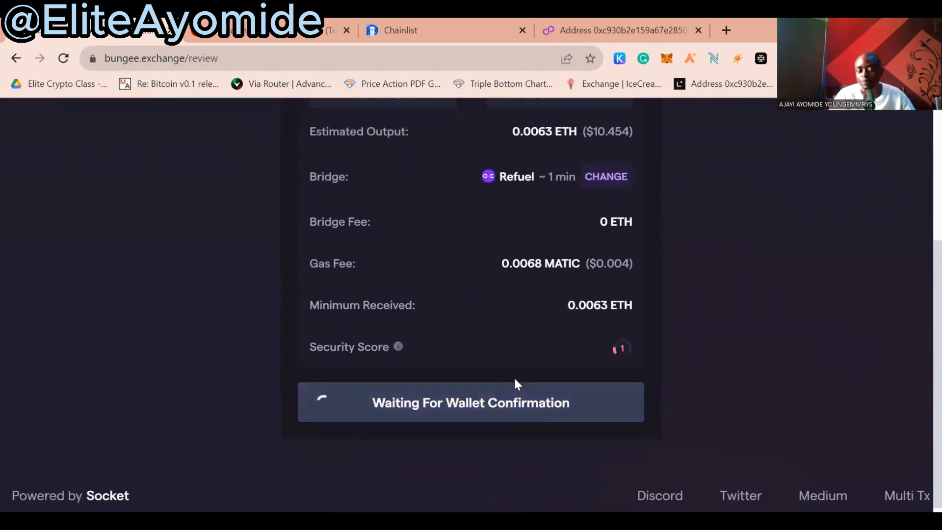
scroll(512, 335, up, 3)
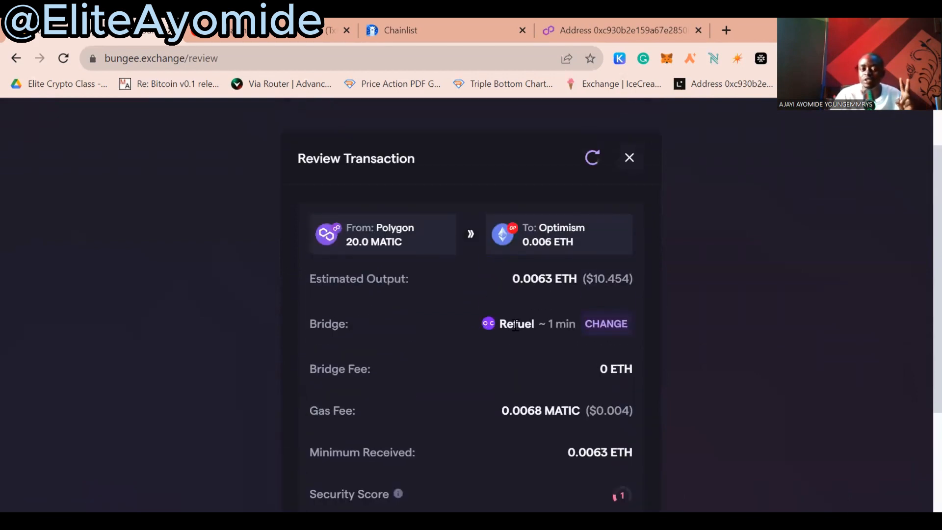
scroll(516, 329, down, 3)
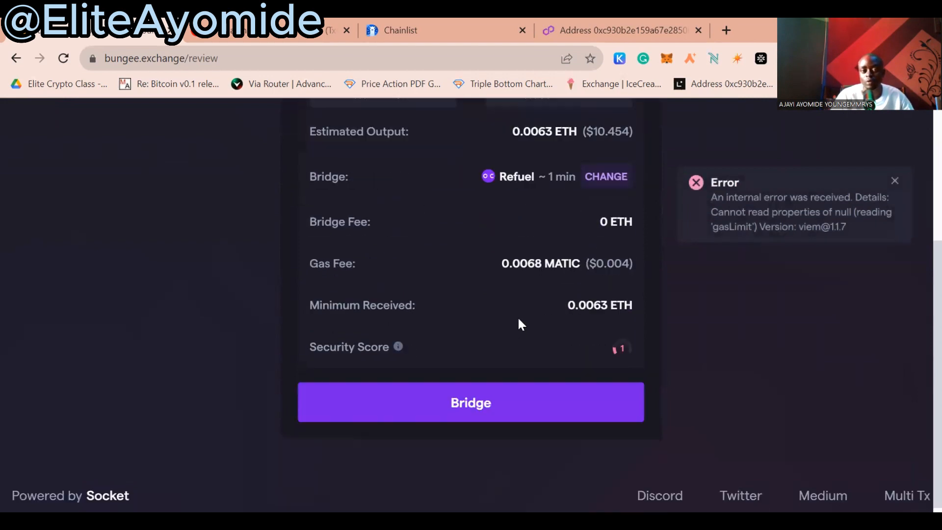
- Dismiss the error notices and retry the Refuel bridge of 20 MATIC to Optimism, confirming it in the wallet
click(895, 181)
click(566, 392)
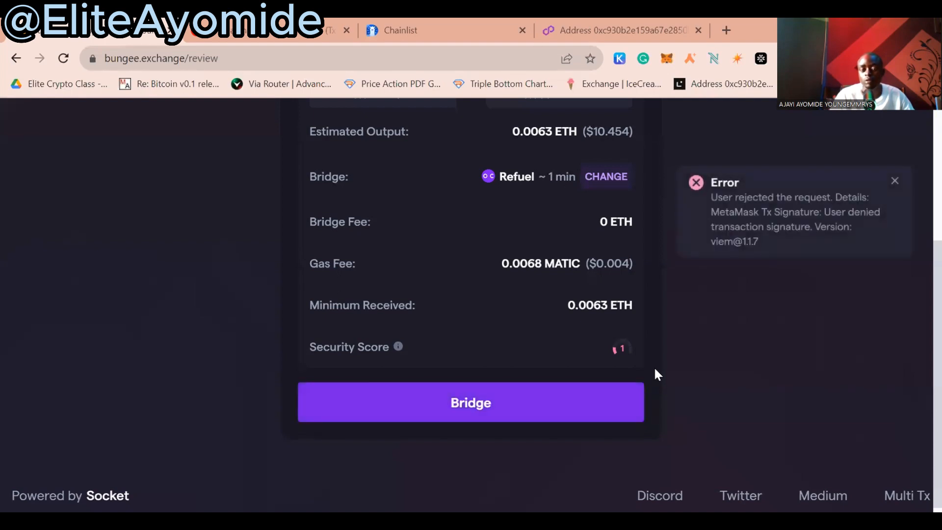
click(895, 181)
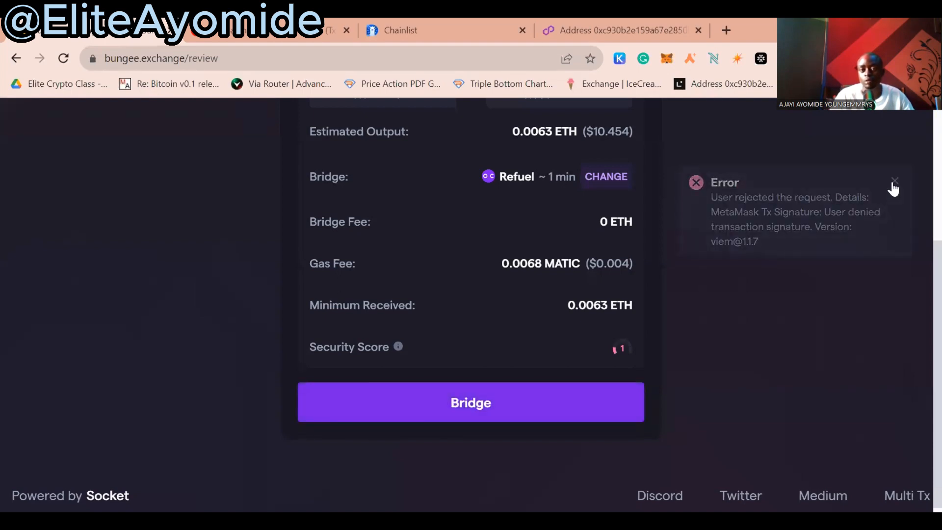
click(552, 398)
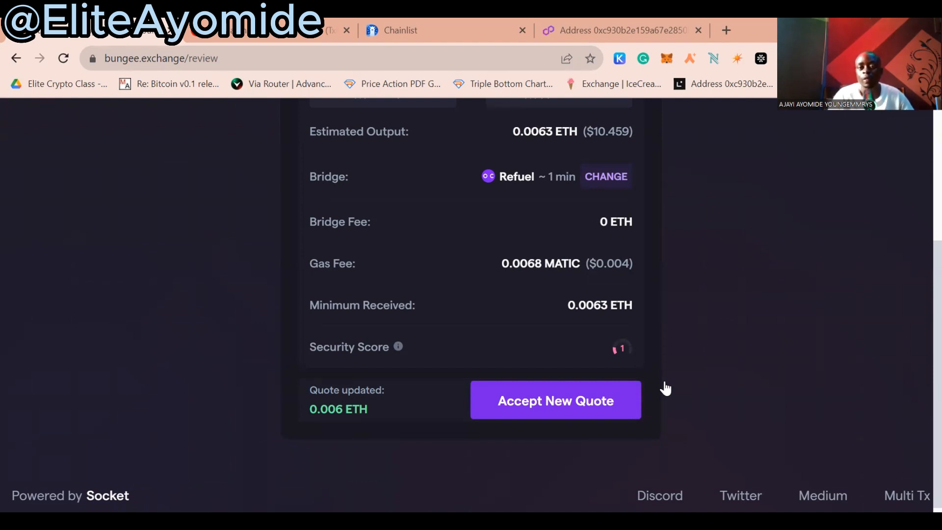
click(664, 385)
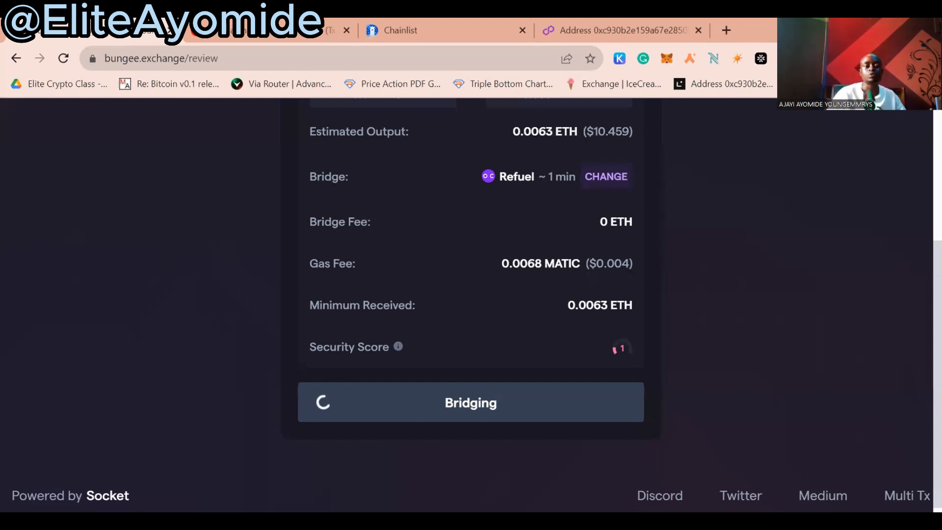
- Check the reviewed transfer and the transaction details of the MATIC to ETH bridging
scroll(613, 295, up, 5)
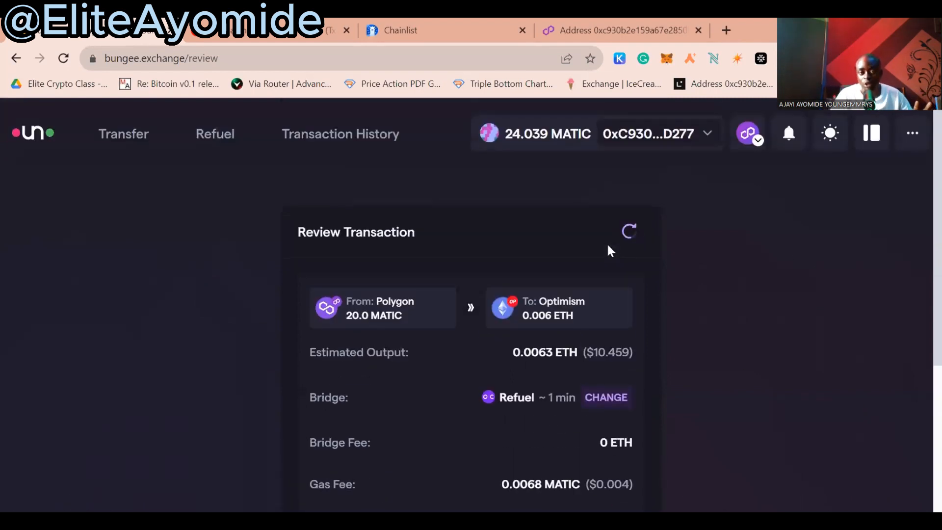
scroll(608, 249, down, 5)
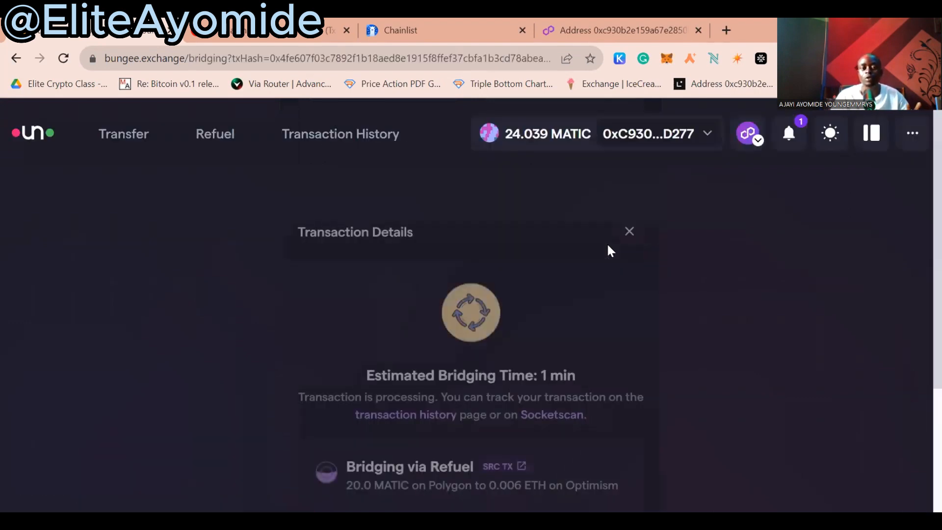
scroll(608, 249, down, 3)
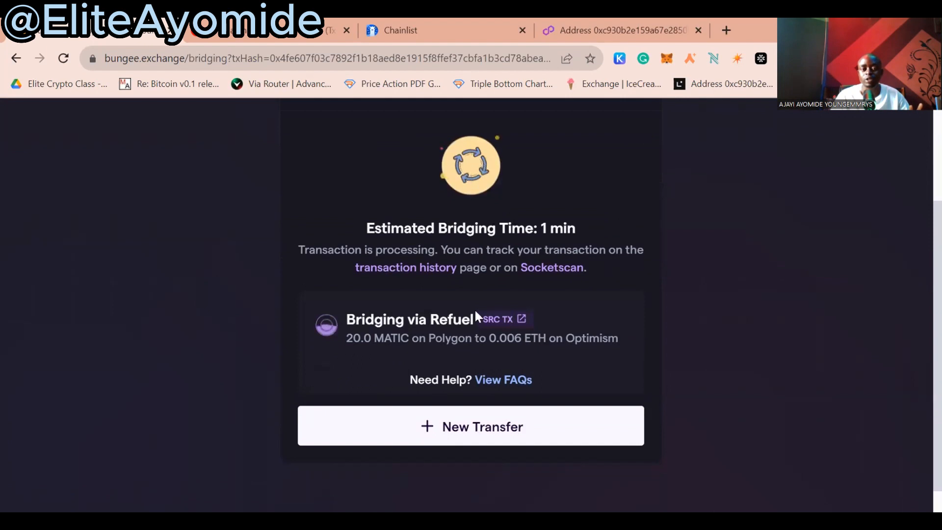